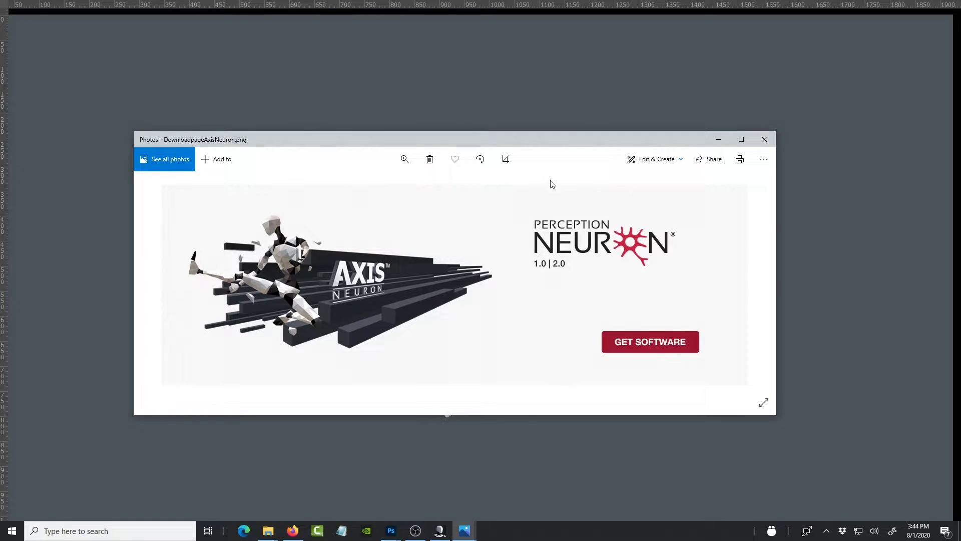
# Compare the chr00 character in Axis Studio with the reference screenshot of the character in Photos, returning to Axis Studio after each look.
pyautogui.click(603, 85)
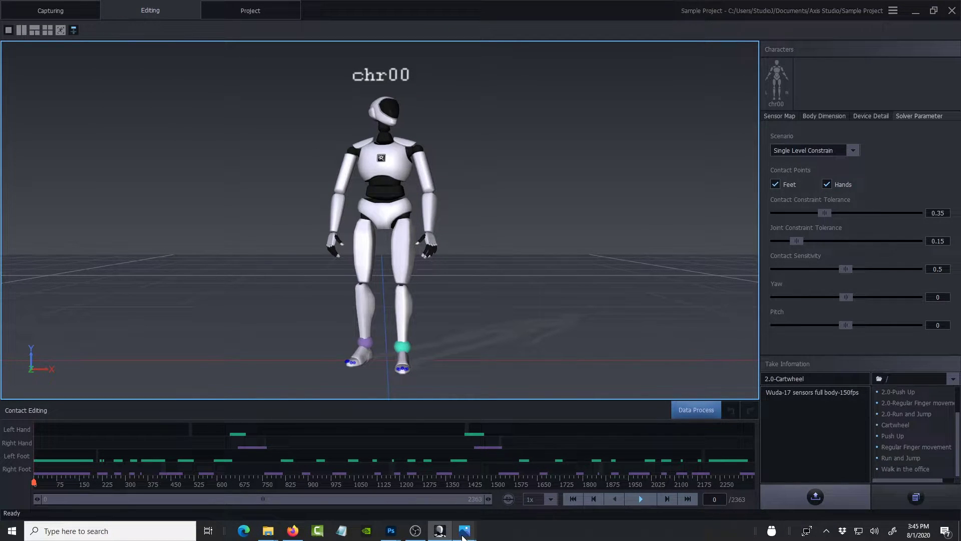
pyautogui.moveTo(462, 523)
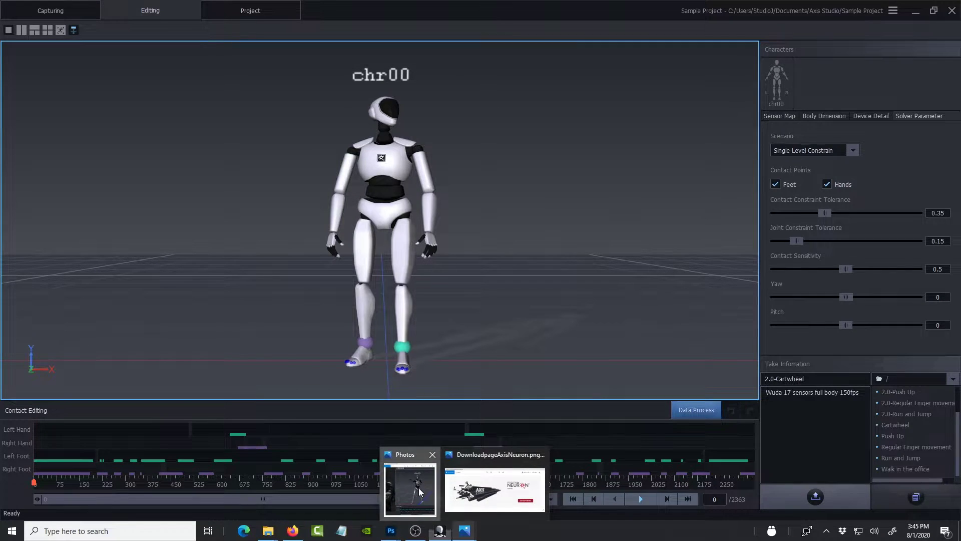
pyautogui.click(410, 488)
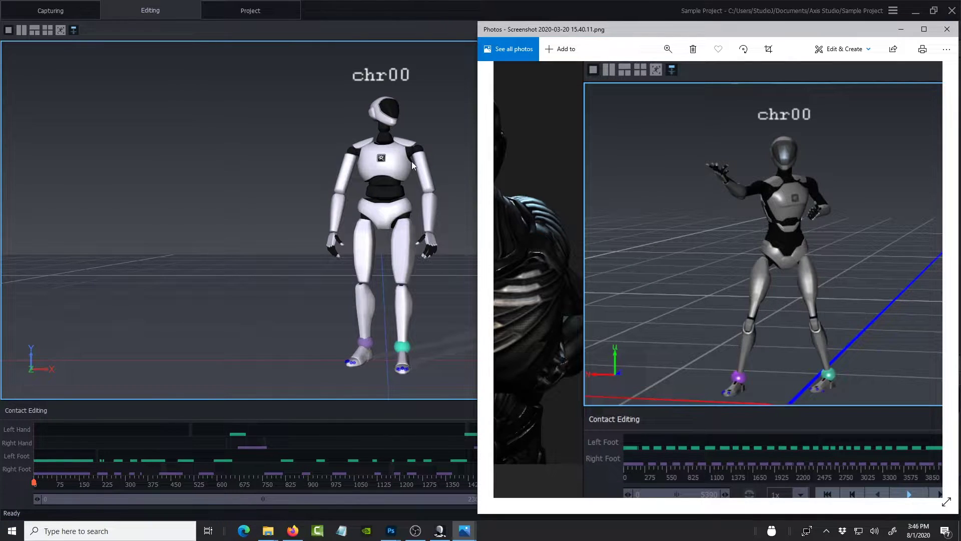
pyautogui.click(388, 154)
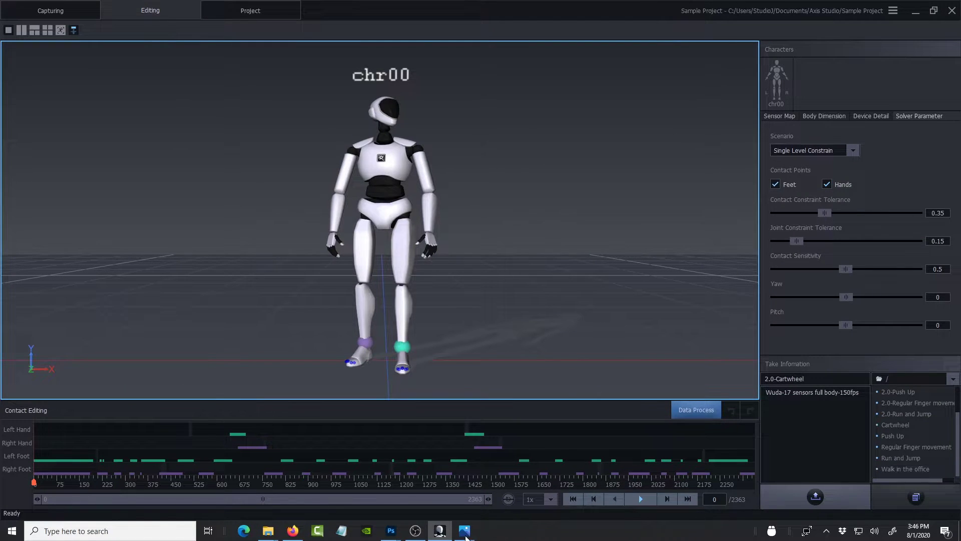
pyautogui.moveTo(470, 535)
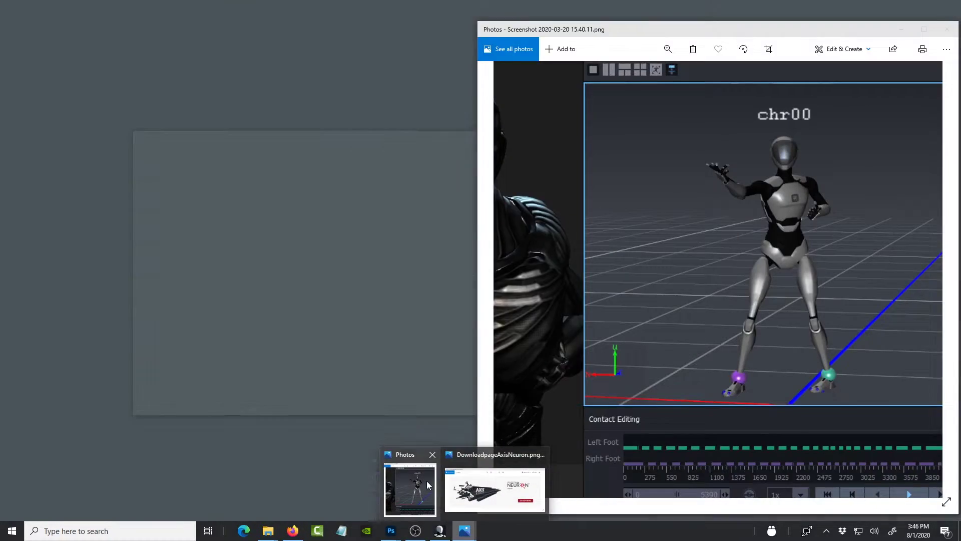
pyautogui.click(427, 480)
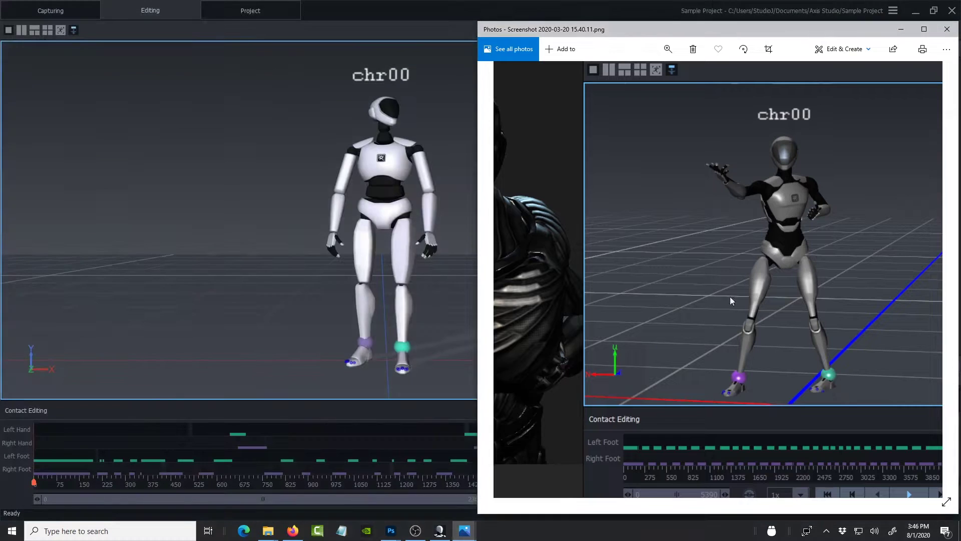
pyautogui.click(390, 257)
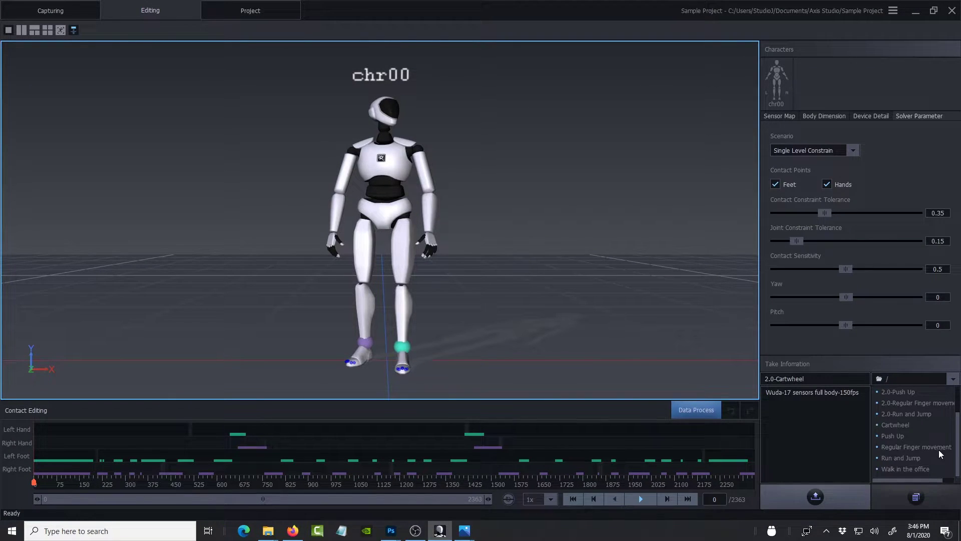
# Open the Cartwheel take and play it with the camera following the character, pausing at frame 1794.
pyautogui.doubleClick(902, 426)
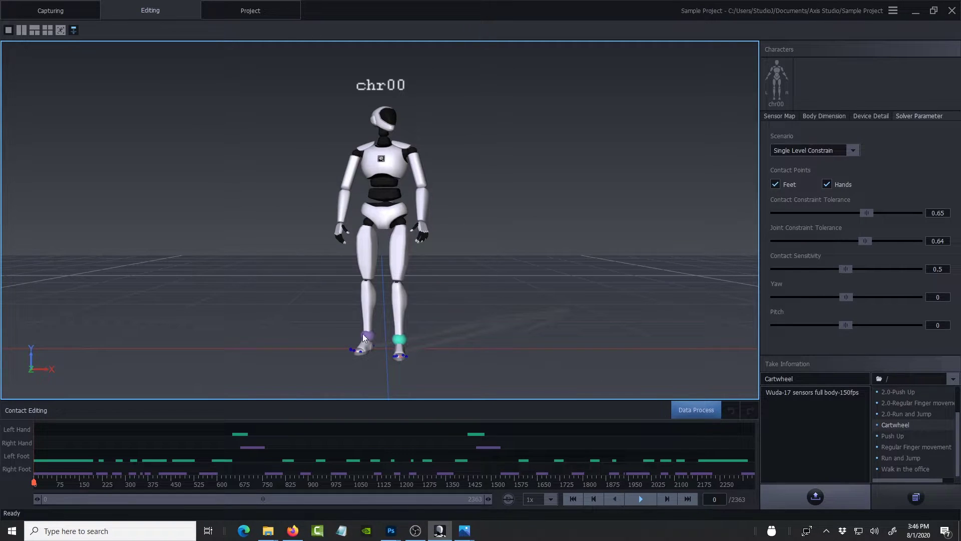
pyautogui.click(645, 502)
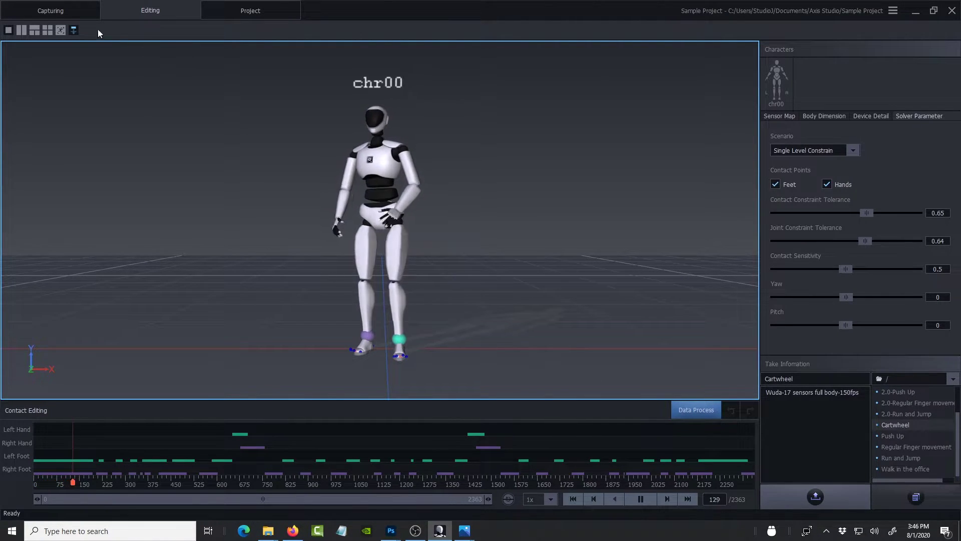
pyautogui.click(61, 30)
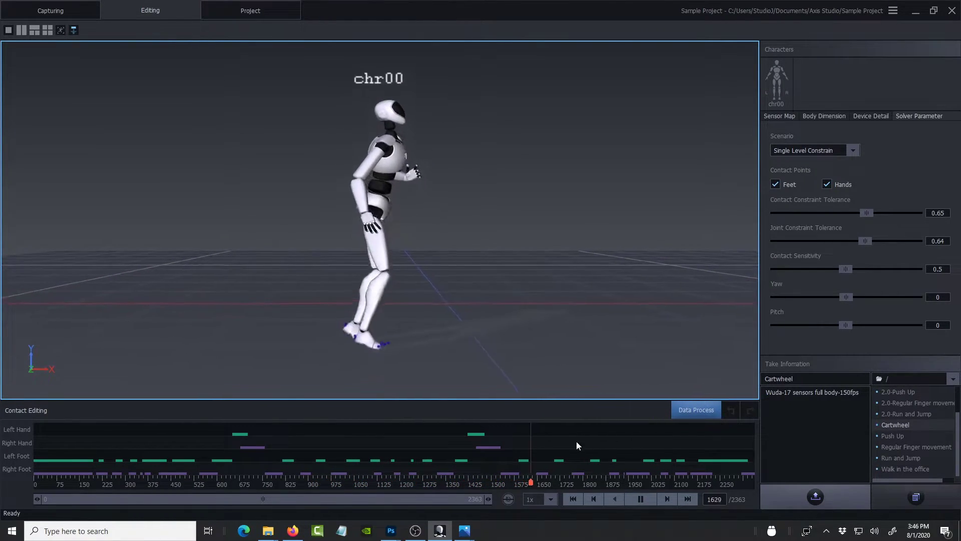
pyautogui.click(640, 499)
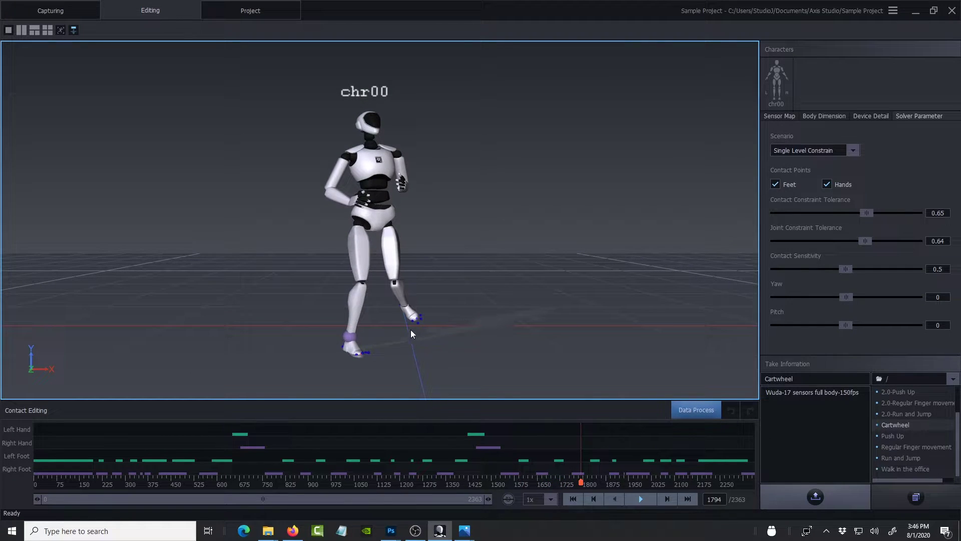
# Scrub the Cartwheel take back to the second handstand at frame 1456 and examine the hands' ground contact up close.
pyautogui.moveTo(573, 477); pyautogui.dragTo(478, 476)
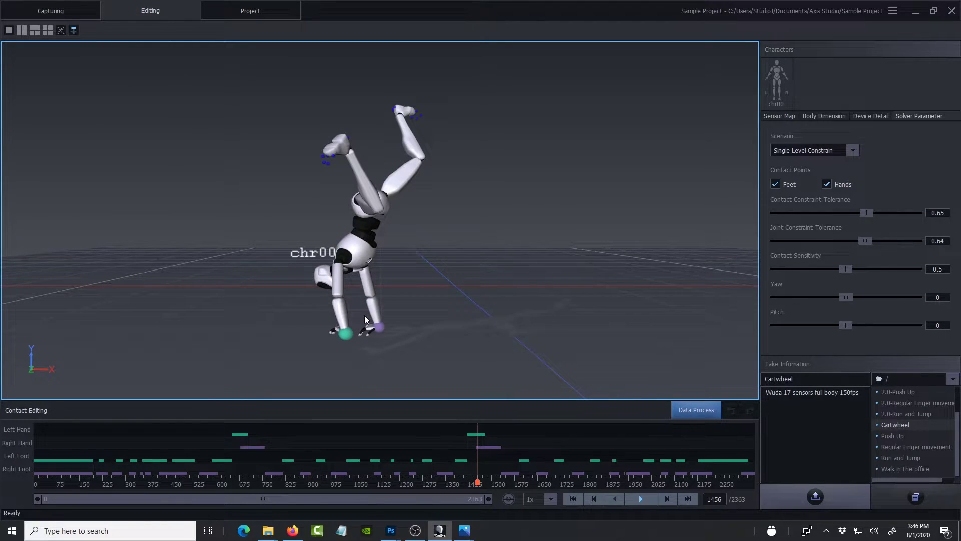
pyautogui.scroll(4, 363, 317)
pyautogui.moveTo(422, 314); pyautogui.dragTo(470, 156, button='middle')
pyautogui.rightClick(465, 311)
pyautogui.moveTo(382, 241); pyautogui.dragTo(455, 264, button='middle')
pyautogui.moveTo(452, 267); pyautogui.dragTo(358, 247, button='right')
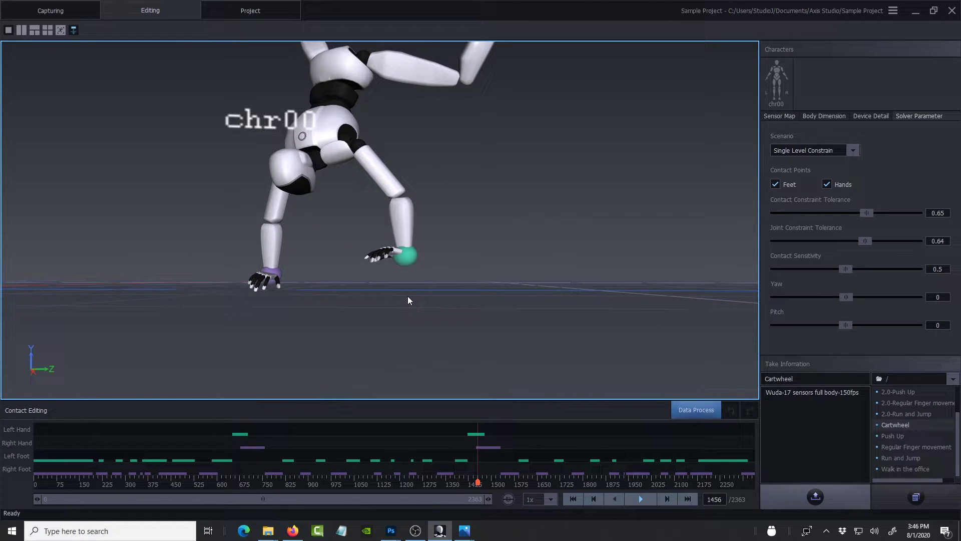
pyautogui.moveTo(401, 279)
pyautogui.mouseDown(button='middle')
pyautogui.moveTo(404, 292)
pyautogui.moveTo(401, 284)
pyautogui.mouseUp(button='middle')
pyautogui.moveTo(401, 288); pyautogui.dragTo(447, 288, button='right')
# Scrub between frames 1492 and 1450 of the handstand and inspect both hand contacts from different angles.
pyautogui.moveTo(479, 481); pyautogui.dragTo(489, 462)
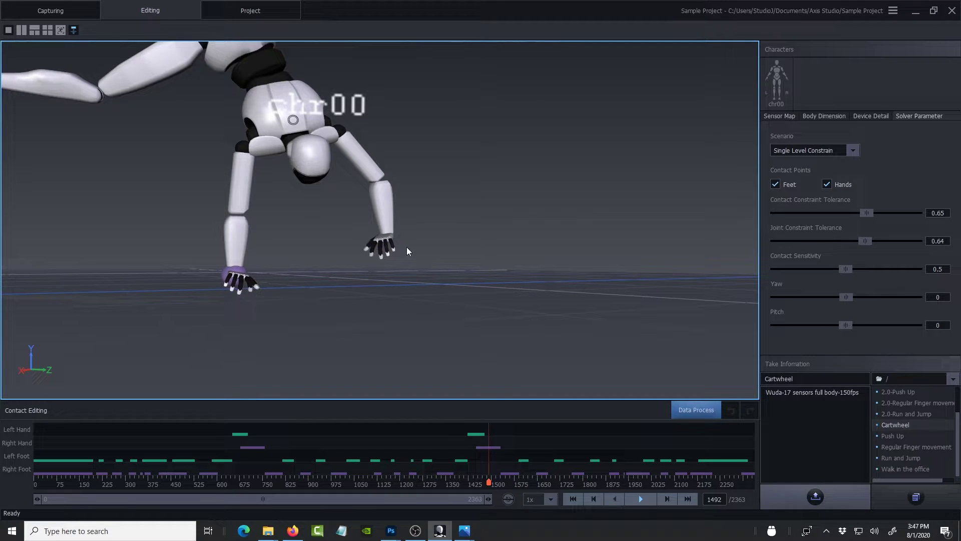
pyautogui.moveTo(489, 476)
pyautogui.mouseDown()
pyautogui.moveTo(524, 475)
pyautogui.moveTo(398, 470)
pyautogui.moveTo(476, 465)
pyautogui.mouseUp()
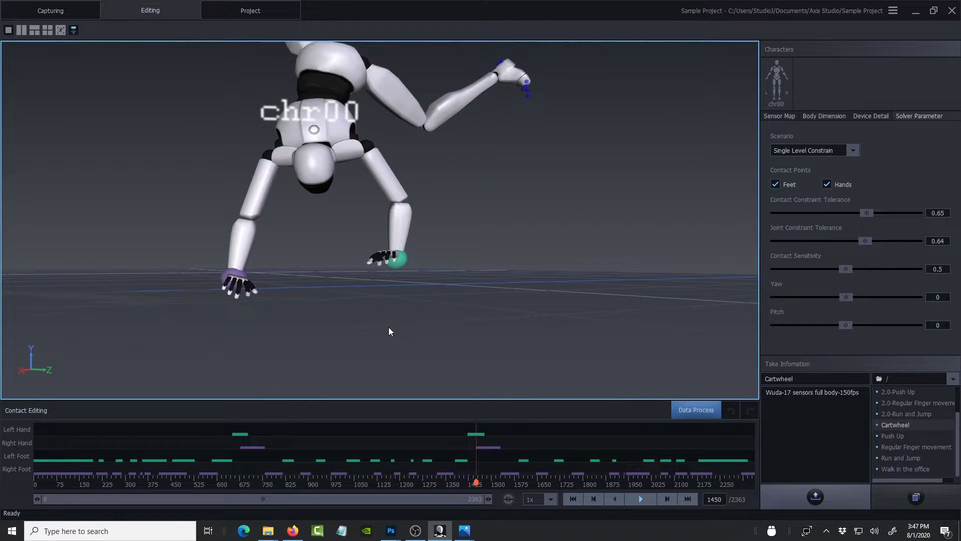
pyautogui.scroll(-5, 391, 328)
pyautogui.moveTo(361, 297); pyautogui.dragTo(407, 324, button='middle')
pyautogui.rightClick(427, 297)
pyautogui.moveTo(337, 282); pyautogui.dragTo(120, 289)
pyautogui.moveTo(120, 289); pyautogui.dragTo(302, 262, button='right')
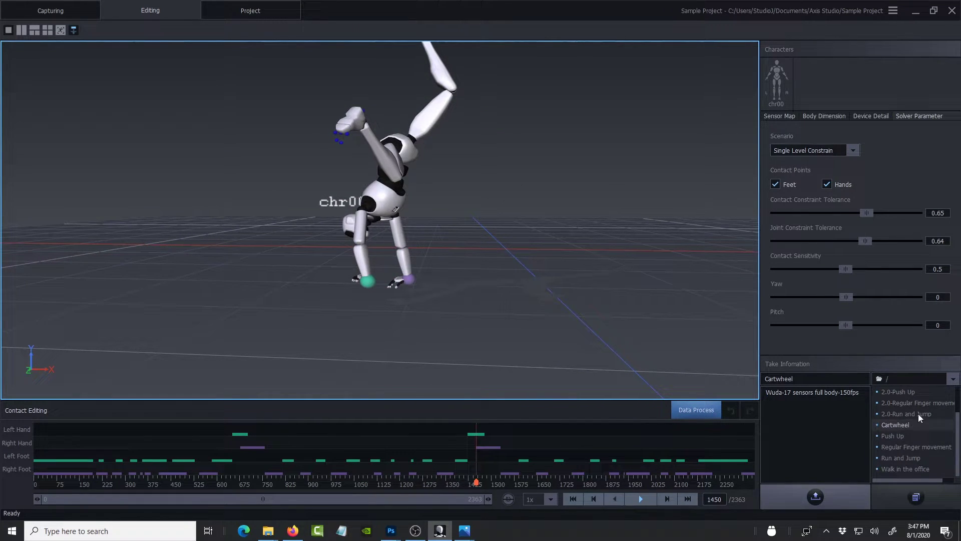
# Open the 2.0-Cartwheel take and play its motion, pausing at frame 1055.
pyautogui.moveTo(957, 426); pyautogui.dragTo(957, 393)
pyautogui.doubleClick(911, 393)
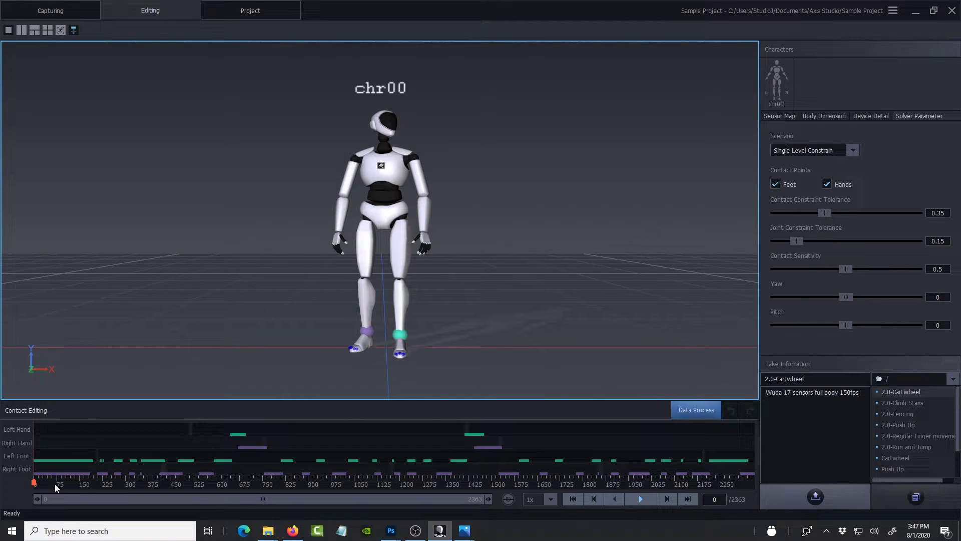
pyautogui.click(641, 499)
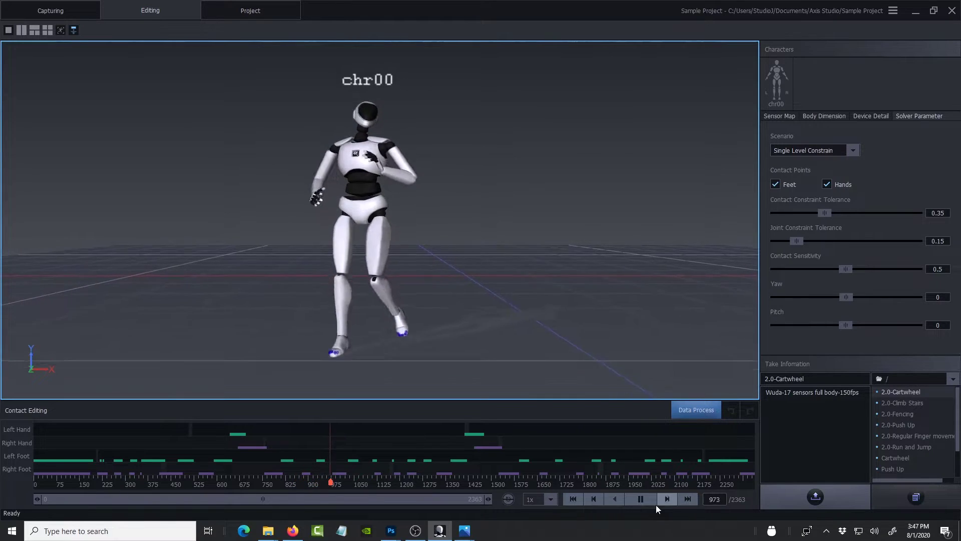
pyautogui.click(641, 499)
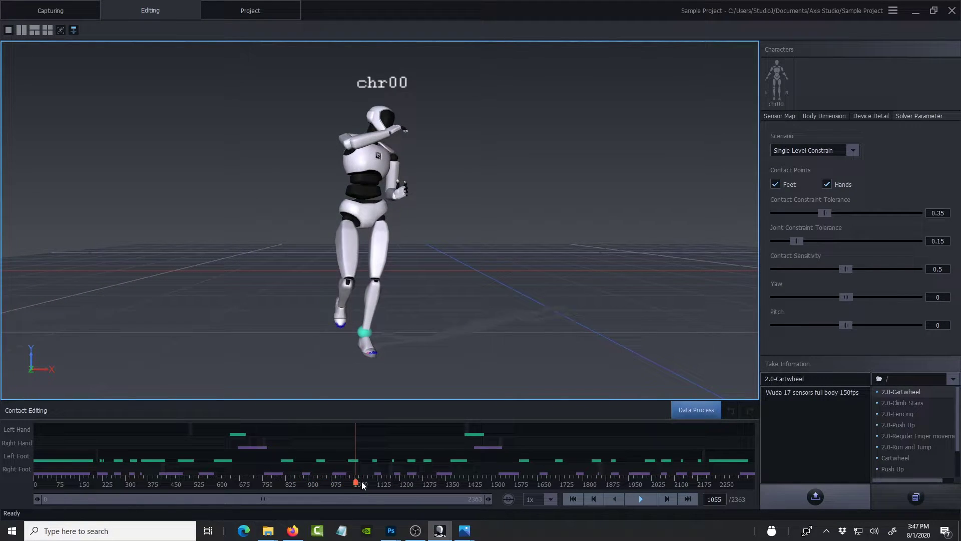
# Scrub the 2.0-Cartwheel take back to the first handstand at frame 698 and examine both hands' ground contact up close.
pyautogui.moveTo(356, 481); pyautogui.dragTo(243, 483)
pyautogui.moveTo(416, 341); pyautogui.dragTo(510, 208, button='middle')
pyautogui.scroll(3, 434, 250)
pyautogui.scroll(2, 434, 248)
pyautogui.moveTo(450, 287); pyautogui.dragTo(499, 410, button='right')
pyautogui.moveTo(245, 483); pyautogui.dragTo(246, 455)
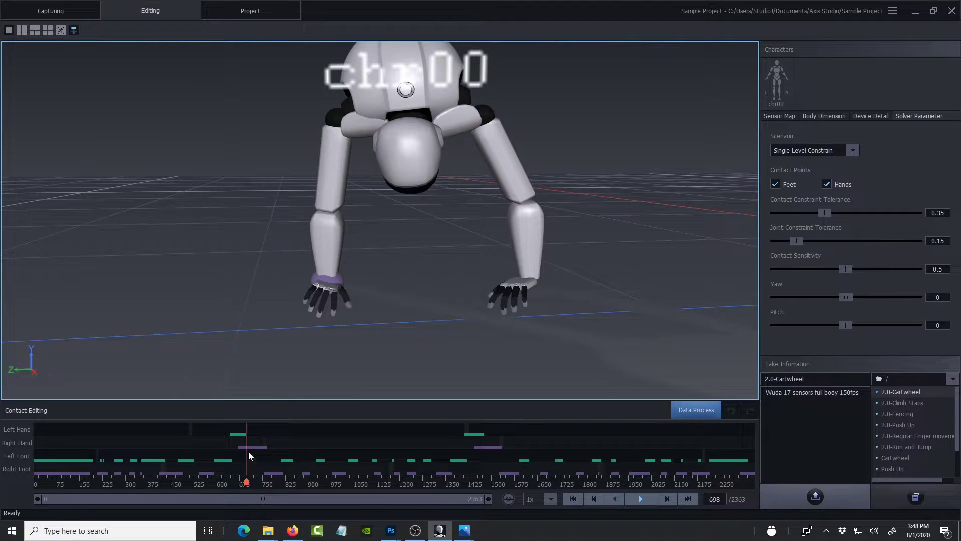
# Replay the 2.0-Cartwheel take from the start into the first handstand, pause it, and inspect the hands at frame 715.
pyautogui.scroll(-5, 387, 259)
pyautogui.moveTo(374, 315); pyautogui.dragTo(469, 288)
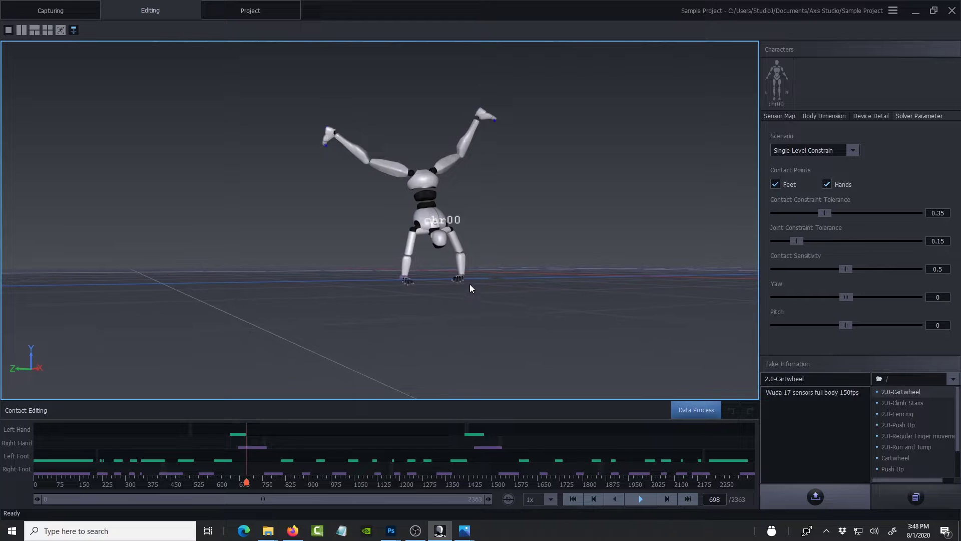
pyautogui.click(573, 499)
pyautogui.click(641, 499)
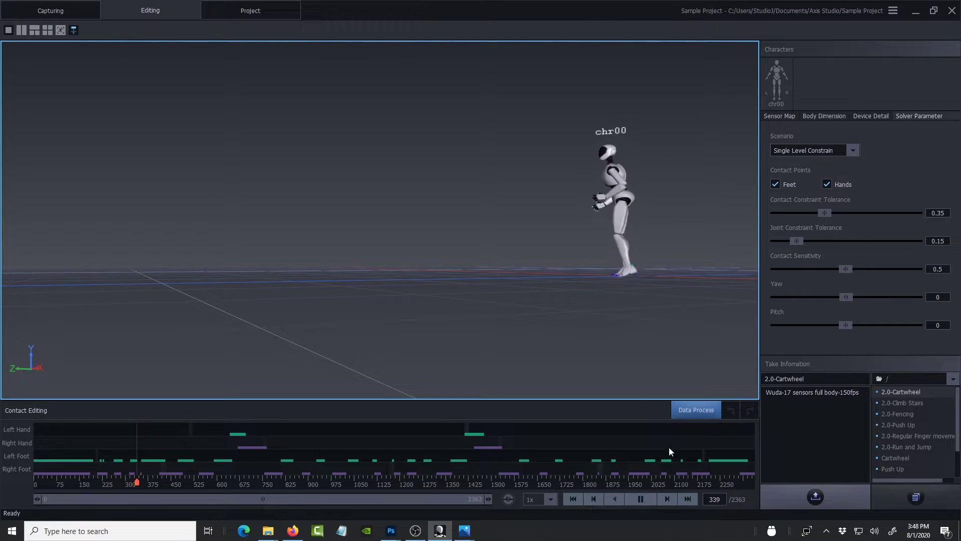
pyautogui.click(642, 498)
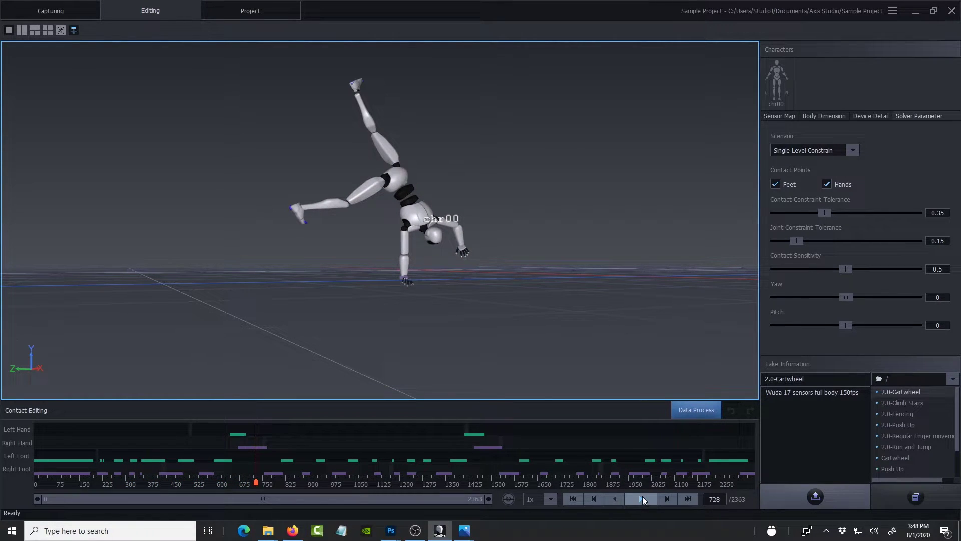
pyautogui.scroll(3, 449, 267)
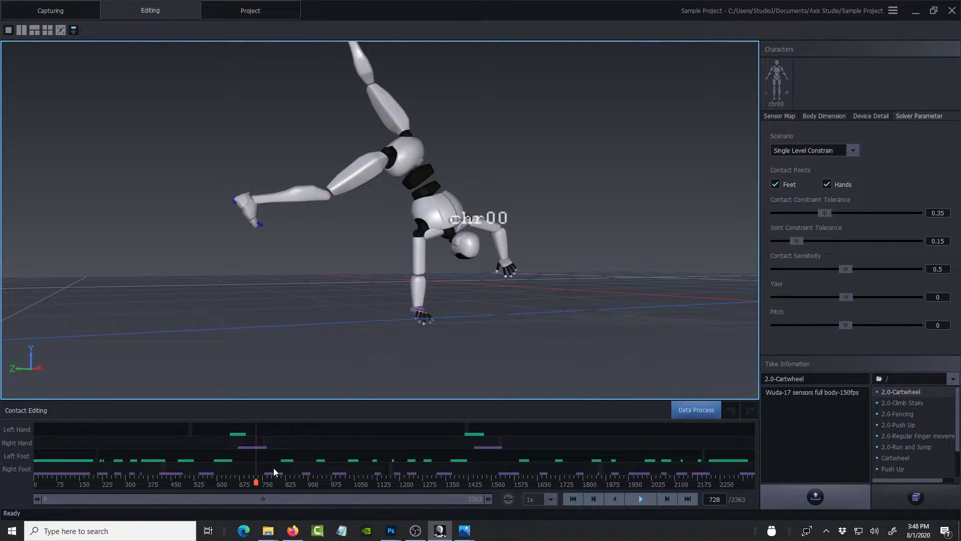
pyautogui.moveTo(254, 483); pyautogui.dragTo(252, 456)
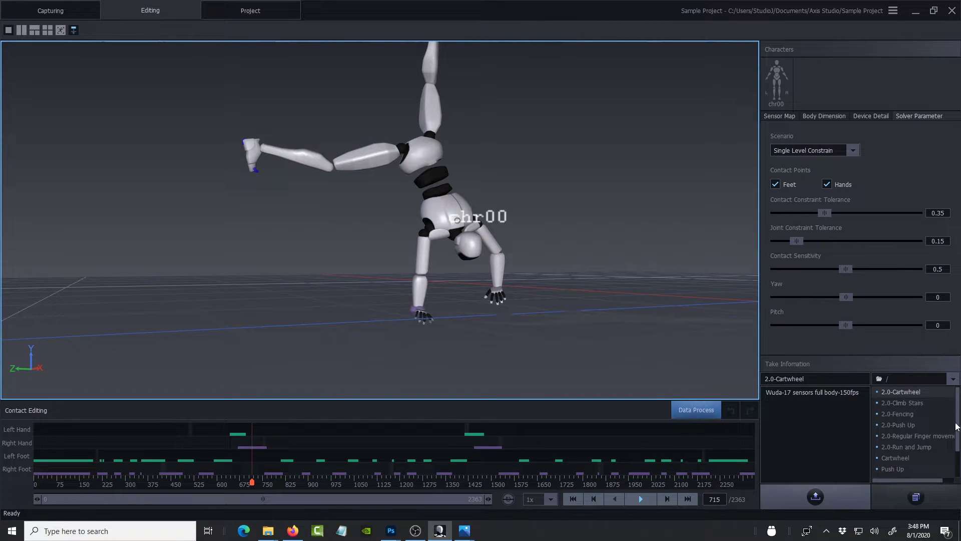
# Open the Push Up take and check the reference screenshot in Photos while it loads, returning to Axis Studio.
pyautogui.moveTo(958, 445); pyautogui.dragTo(956, 466)
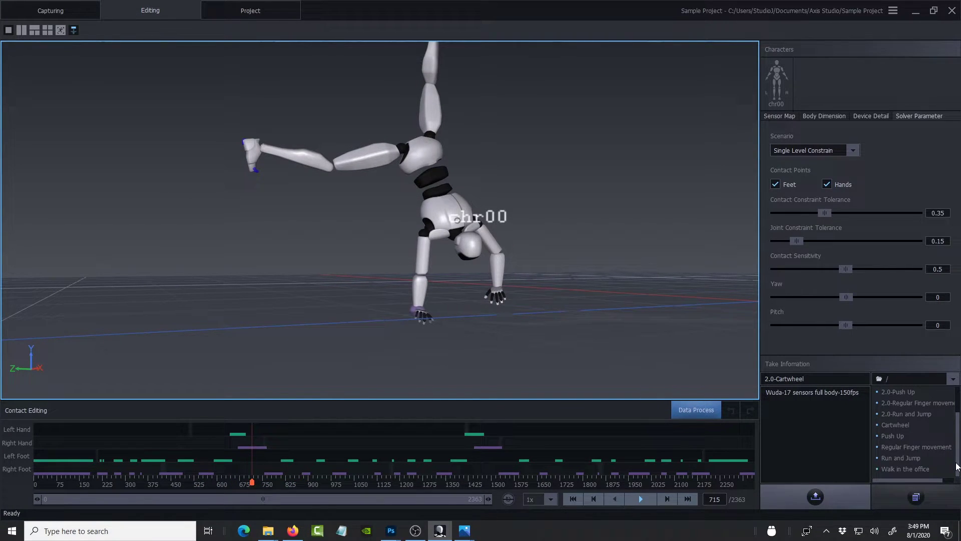
pyautogui.doubleClick(894, 436)
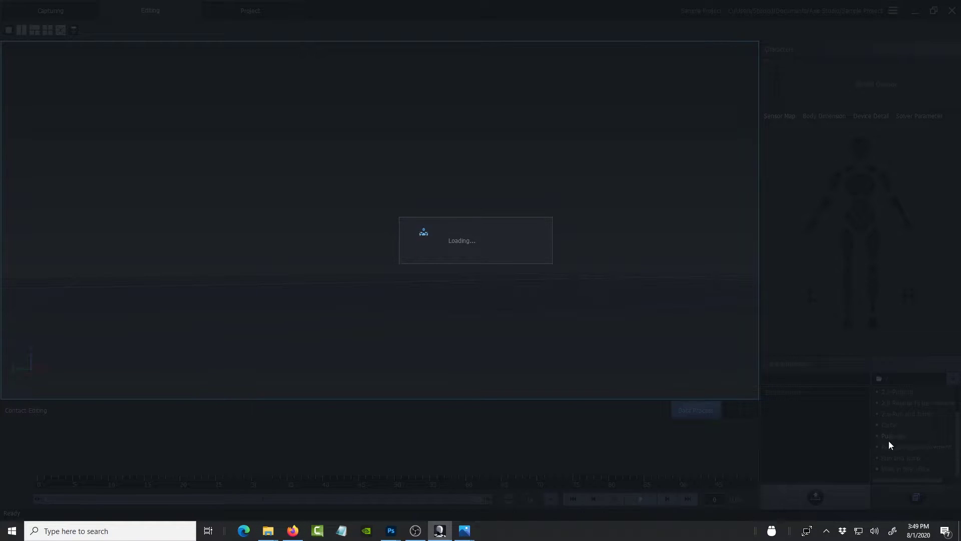
pyautogui.moveTo(465, 534)
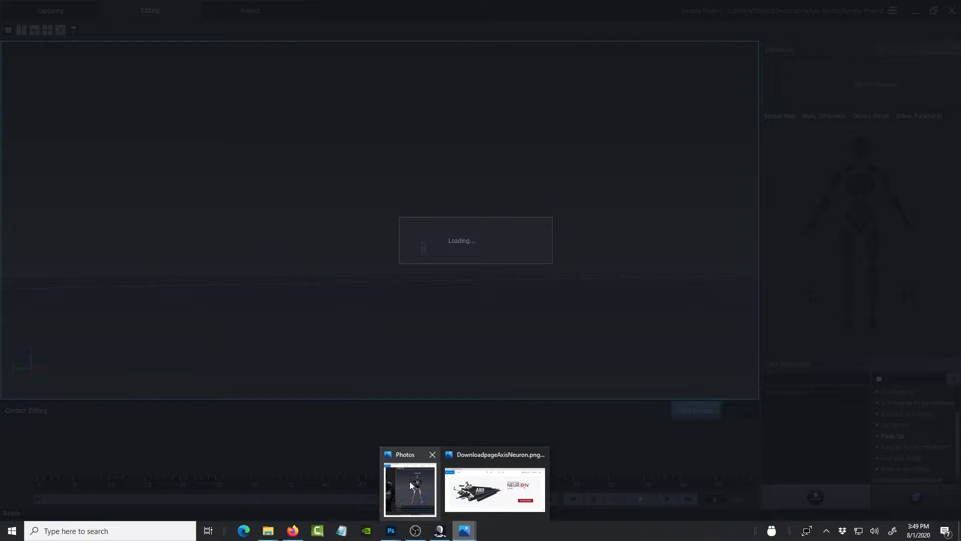
pyautogui.click(423, 481)
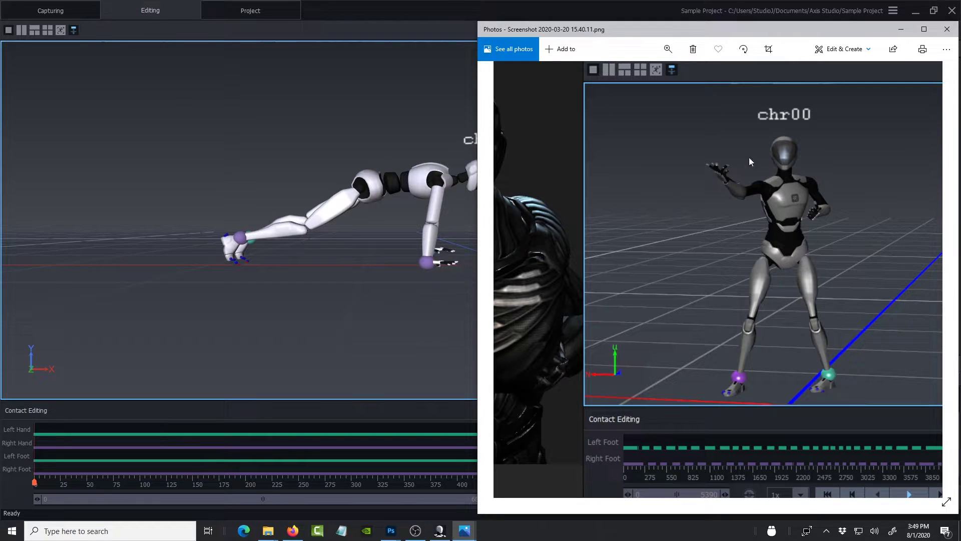
pyautogui.doubleClick(372, 17)
pyautogui.doubleClick(372, 16)
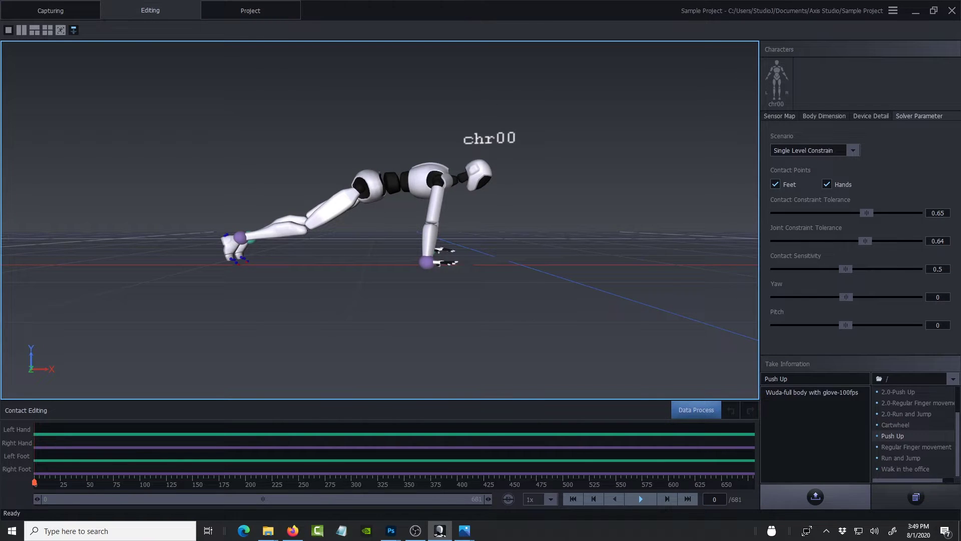
# Play the Push Up take to its end and examine the character's hand and foot contacts with the ground up close.
pyautogui.moveTo(461, 244); pyautogui.dragTo(469, 272, button='middle')
pyautogui.rightClick(217, 291)
pyautogui.moveTo(512, 262); pyautogui.dragTo(309, 283)
pyautogui.scroll(5, 423, 303)
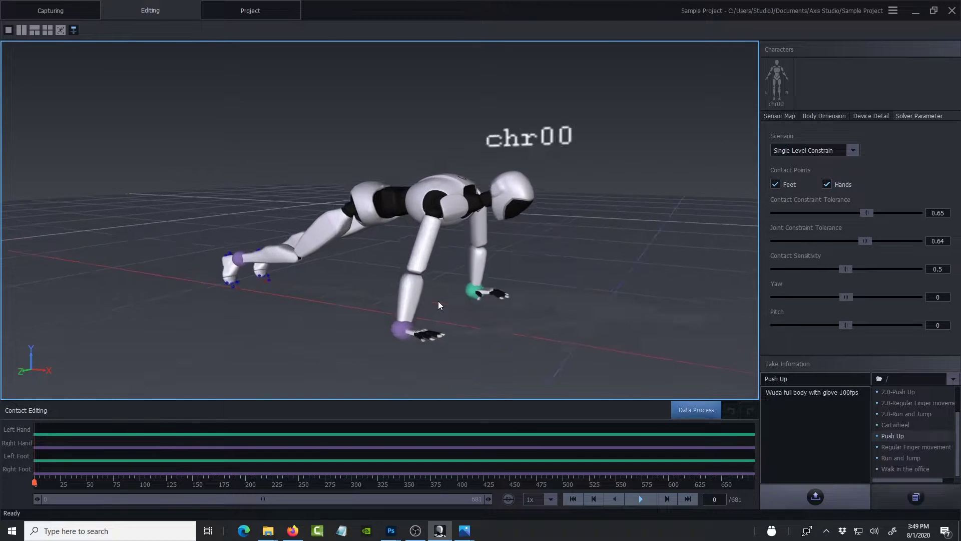
pyautogui.moveTo(634, 328); pyautogui.dragTo(636, 258)
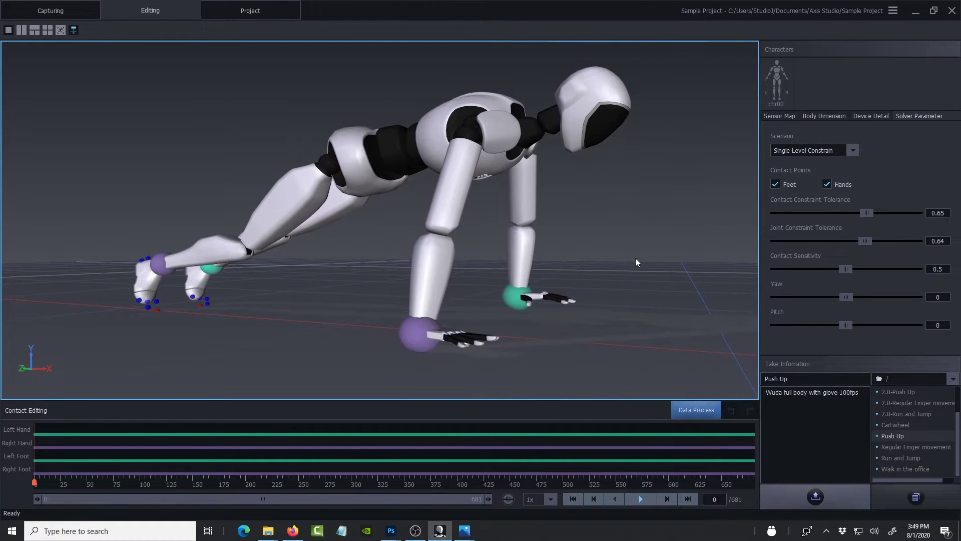
pyautogui.click(639, 499)
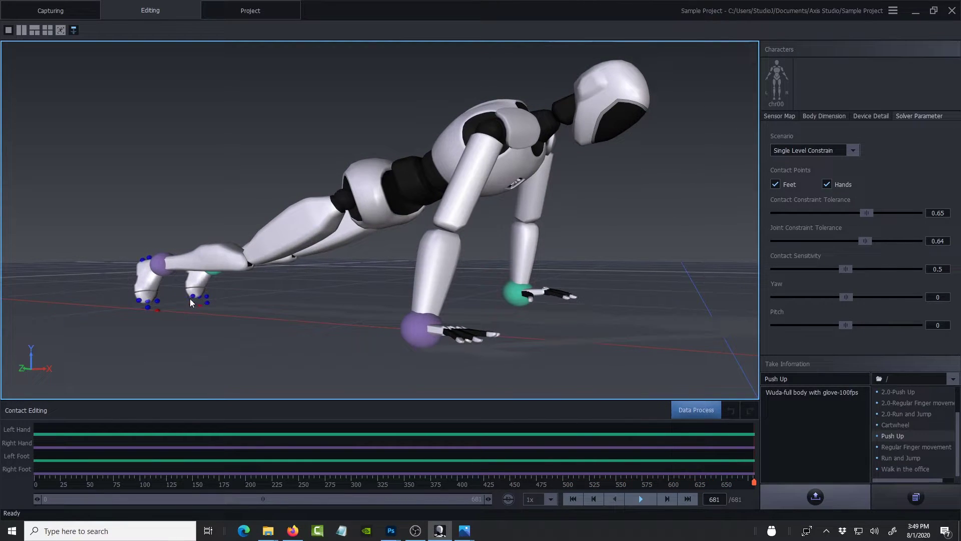
pyautogui.click(648, 498)
pyautogui.moveTo(542, 324)
pyautogui.mouseDown(button='middle')
pyautogui.moveTo(527, 321)
pyautogui.moveTo(524, 334)
pyautogui.moveTo(525, 318)
pyautogui.mouseUp(button='middle')
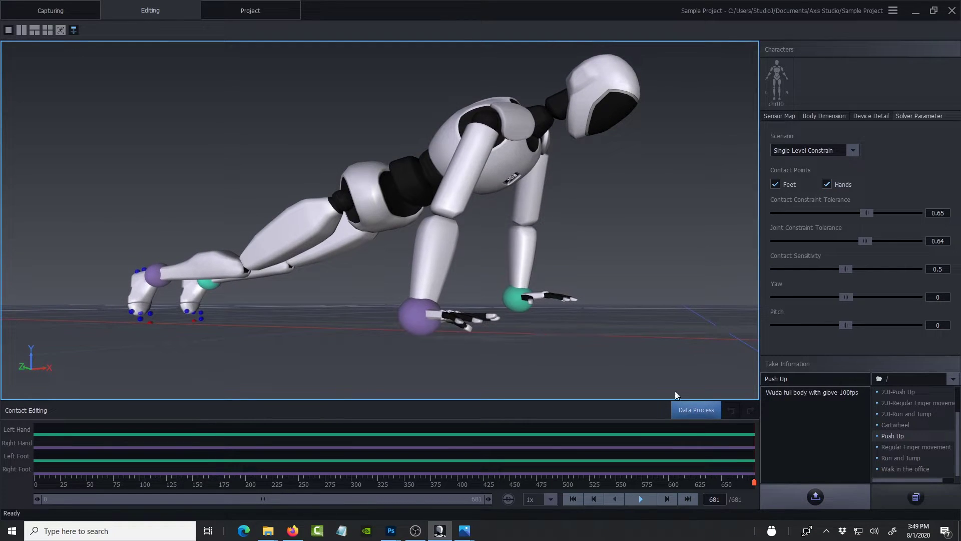
# Open the 2.0-Push Up take and play it to its end, examining the hand and foot contacts up close.
pyautogui.moveTo(959, 432); pyautogui.dragTo(960, 409)
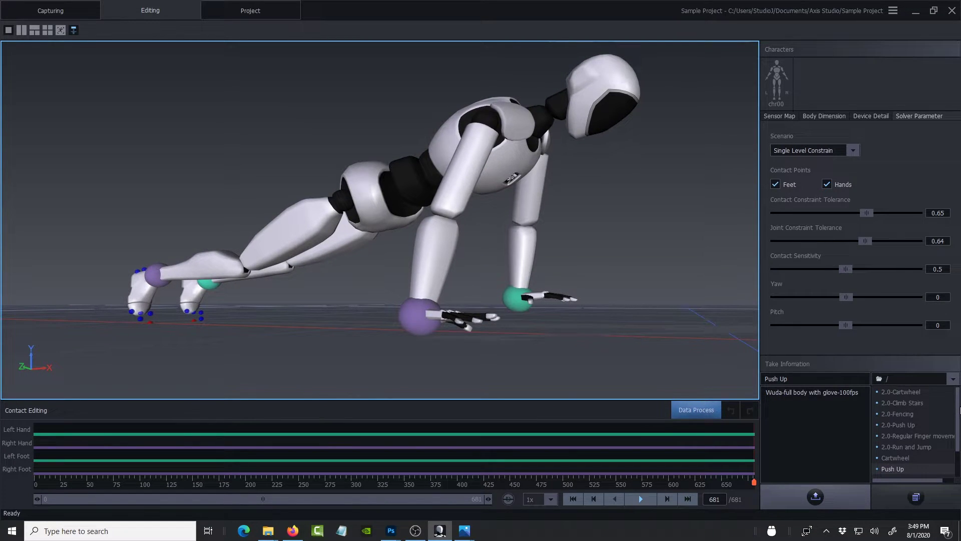
pyautogui.doubleClick(902, 426)
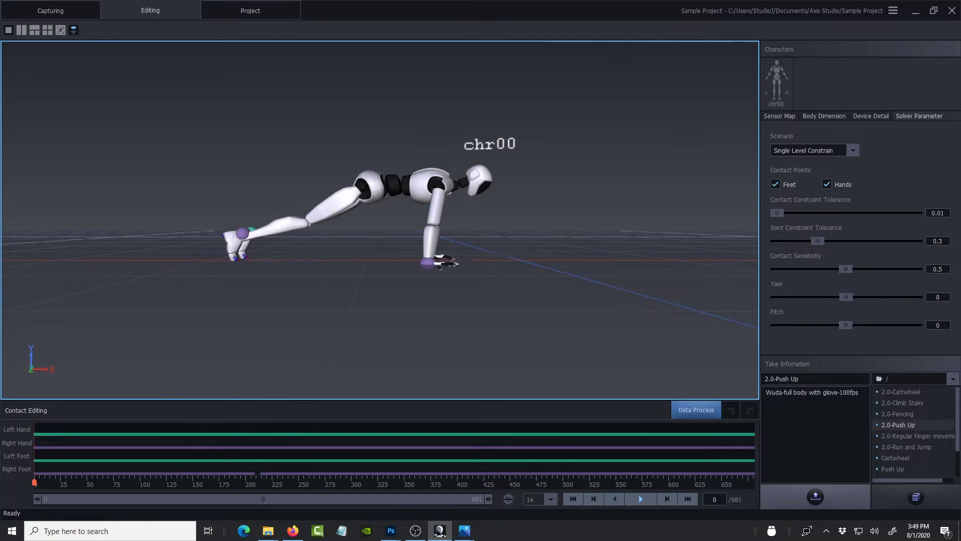
pyautogui.moveTo(497, 294); pyautogui.dragTo(536, 249)
pyautogui.click(639, 497)
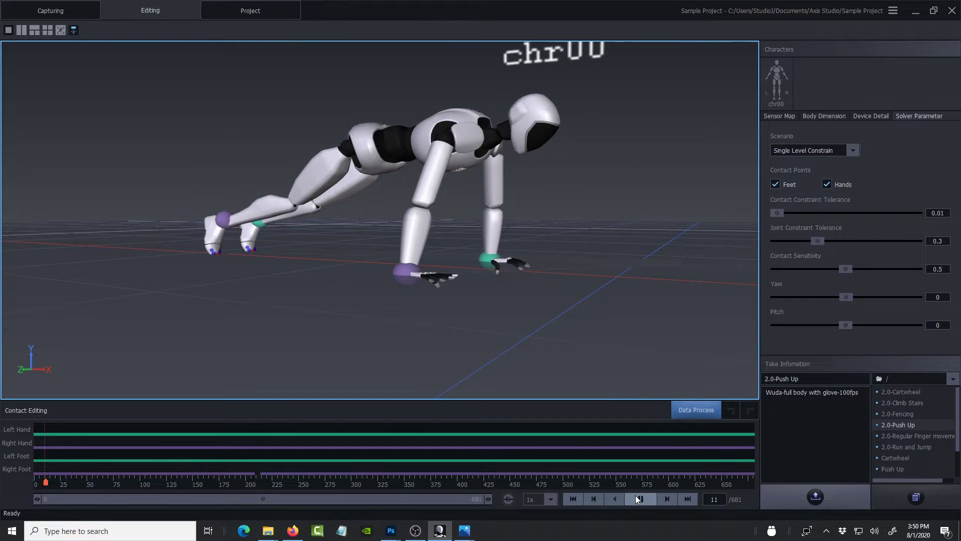
pyautogui.scroll(3, 494, 289)
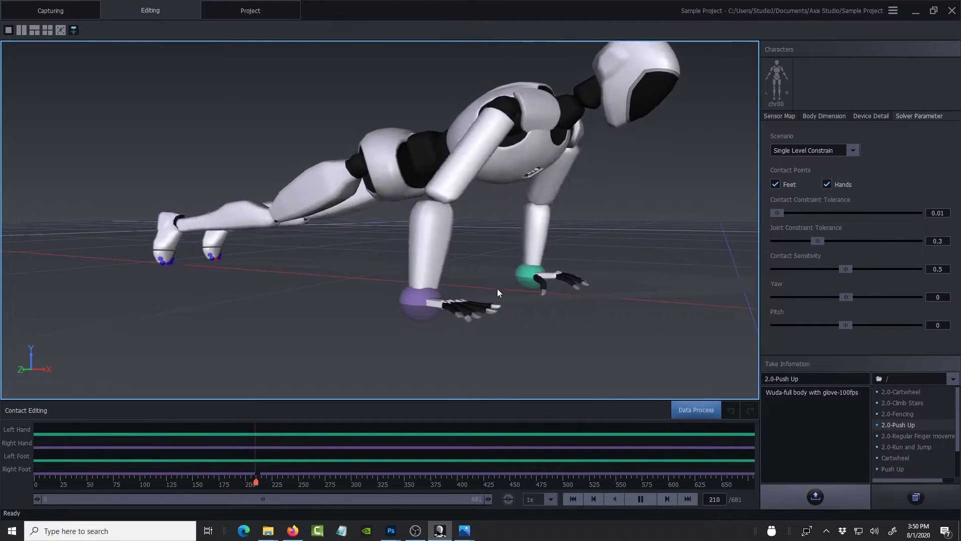
pyautogui.scroll(-3, 538, 299)
pyautogui.scroll(3, 568, 302)
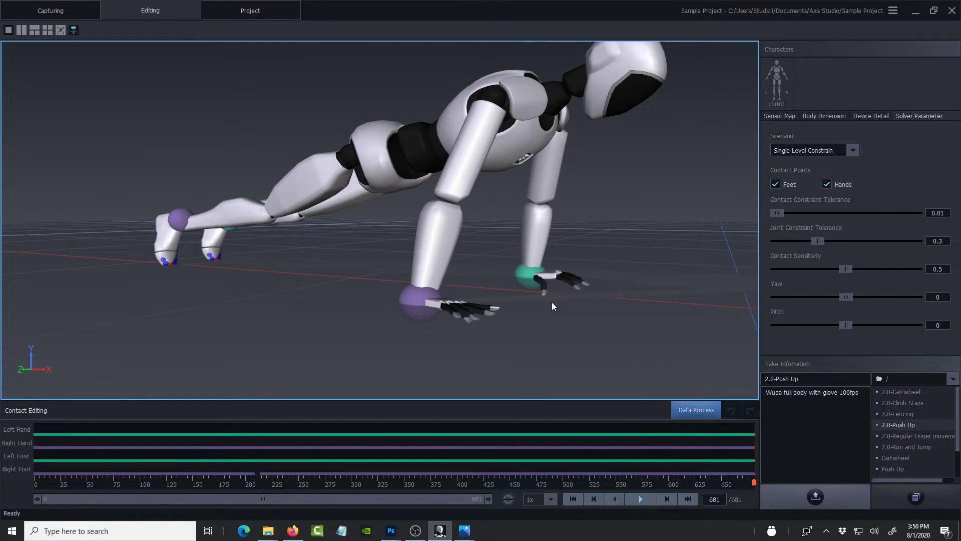
# Replay the 2.0-Push Up take from the character's opposite side and examine the hand and foot contacts.
pyautogui.moveTo(541, 313); pyautogui.dragTo(518, 280)
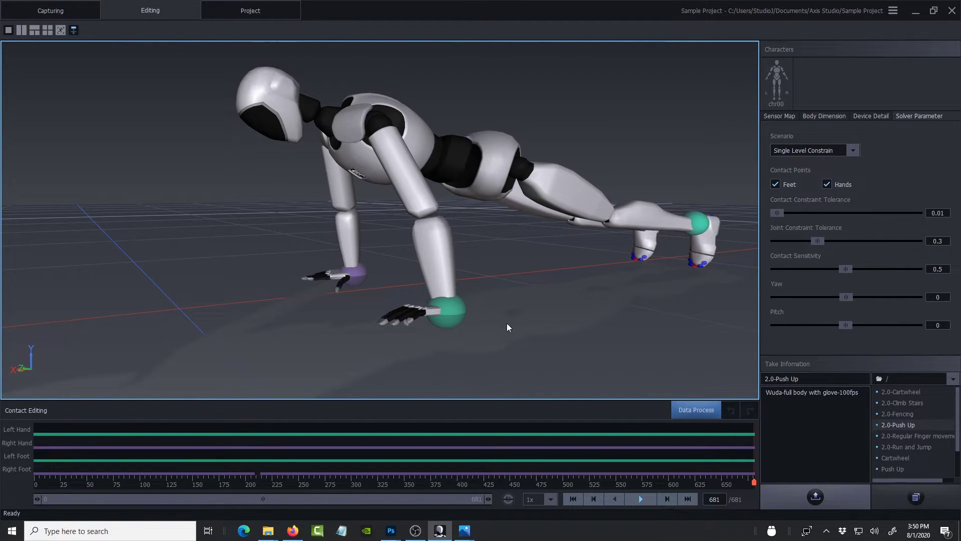
pyautogui.click(641, 498)
pyautogui.click(647, 501)
# Open the 2.0-Climb Stairs take and play it with the camera following the character.
pyautogui.scroll(-1, 915, 431)
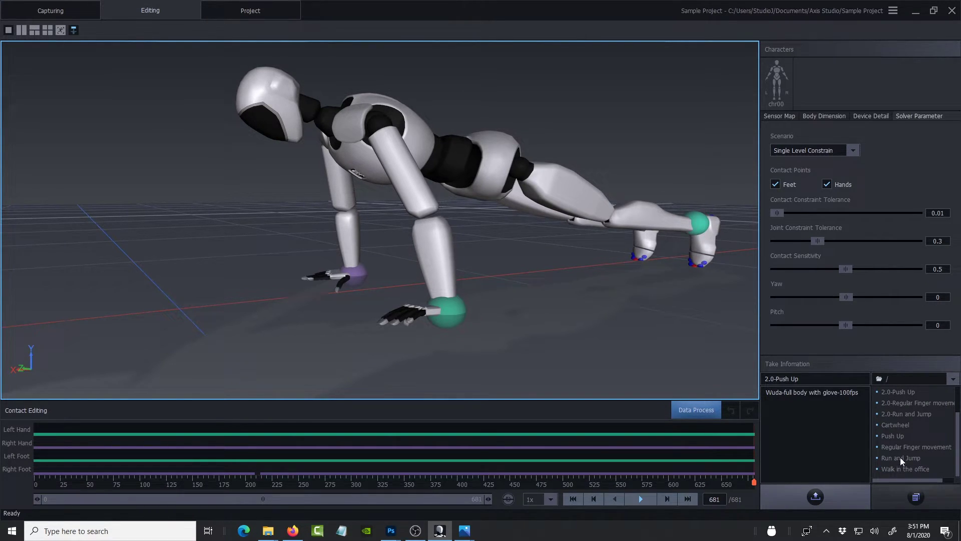
pyautogui.scroll(1, 924, 440)
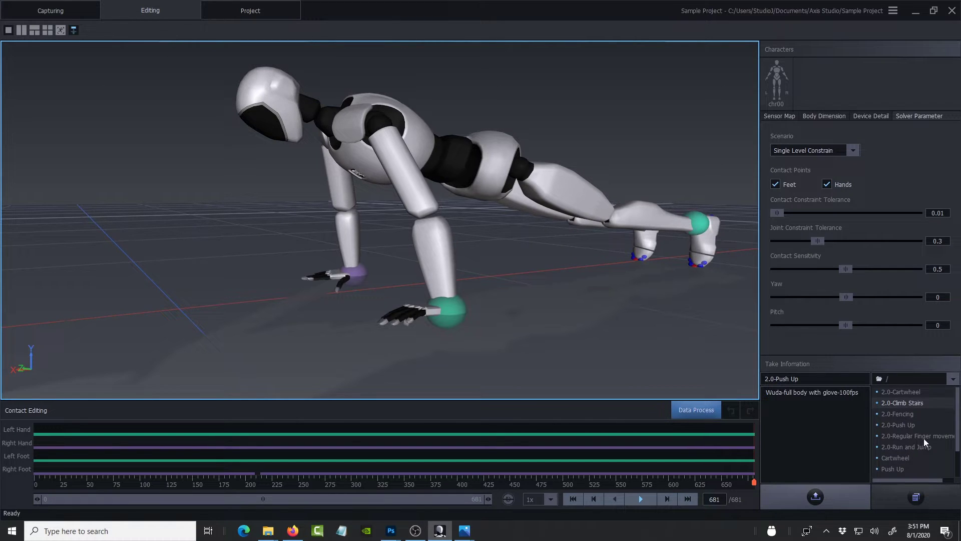
pyautogui.doubleClick(906, 401)
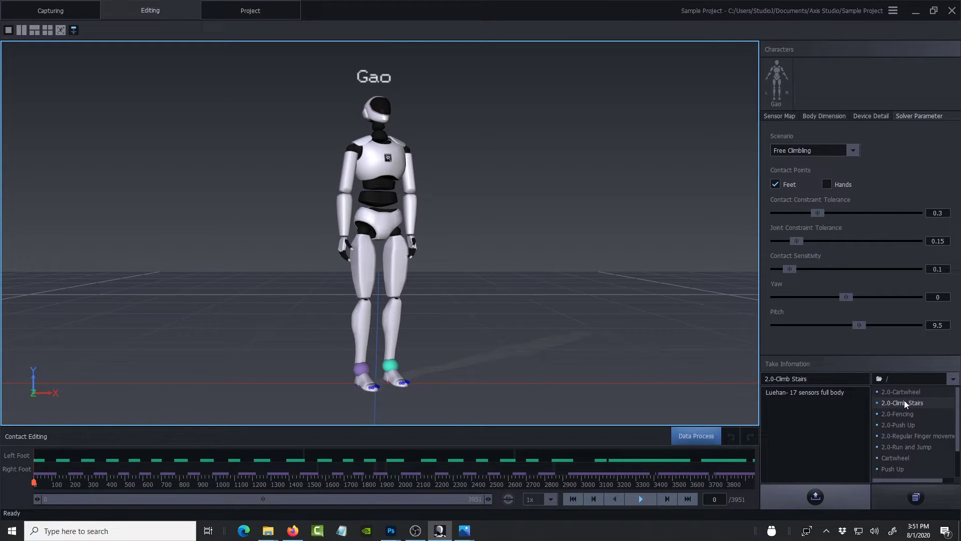
pyautogui.click(643, 498)
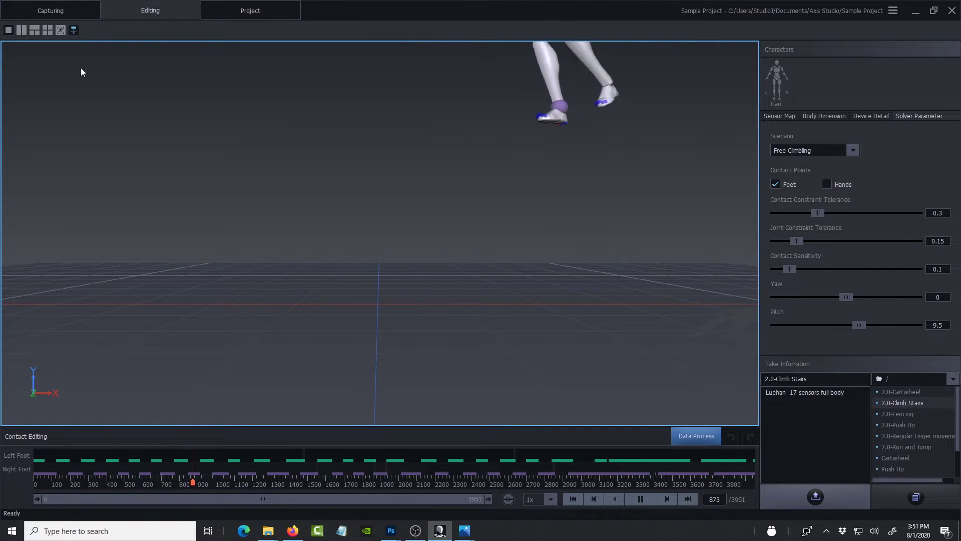
pyautogui.click(60, 31)
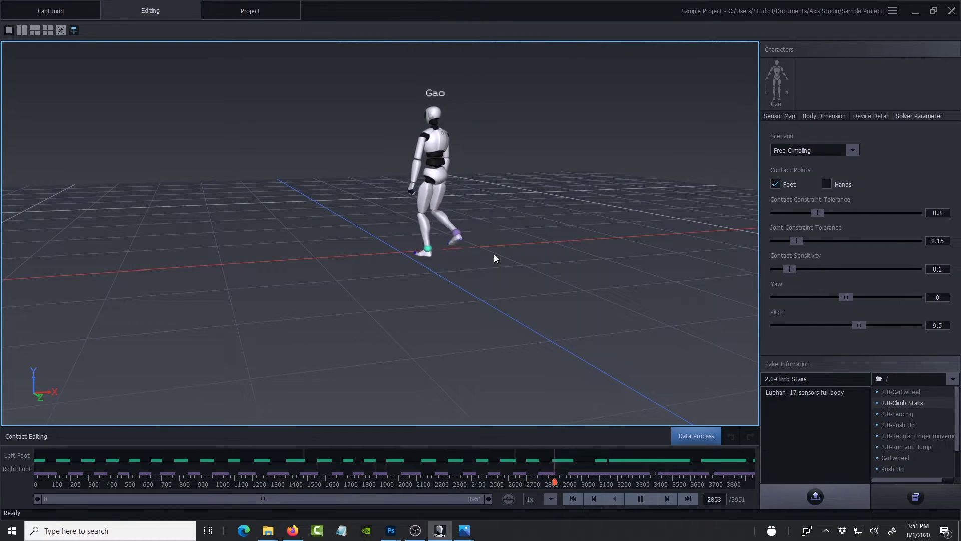
# Examine the character's feet up close from several angles while the 2.0-Climb Stairs take plays to its end.
pyautogui.scroll(6, 417, 253)
pyautogui.moveTo(525, 299); pyautogui.dragTo(564, 228, button='middle')
pyautogui.moveTo(462, 204); pyautogui.dragTo(476, 291, button='middle')
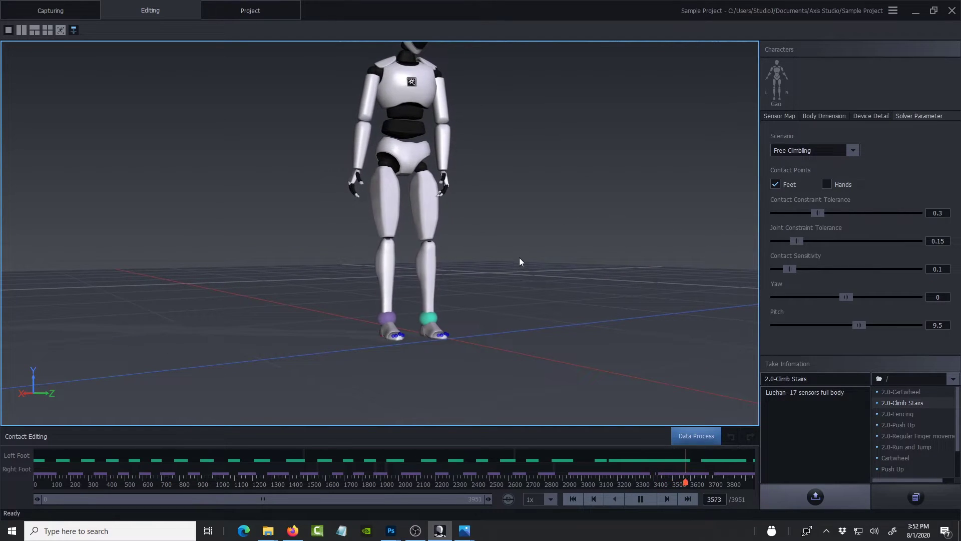
pyautogui.moveTo(477, 230); pyautogui.dragTo(467, 292, button='middle')
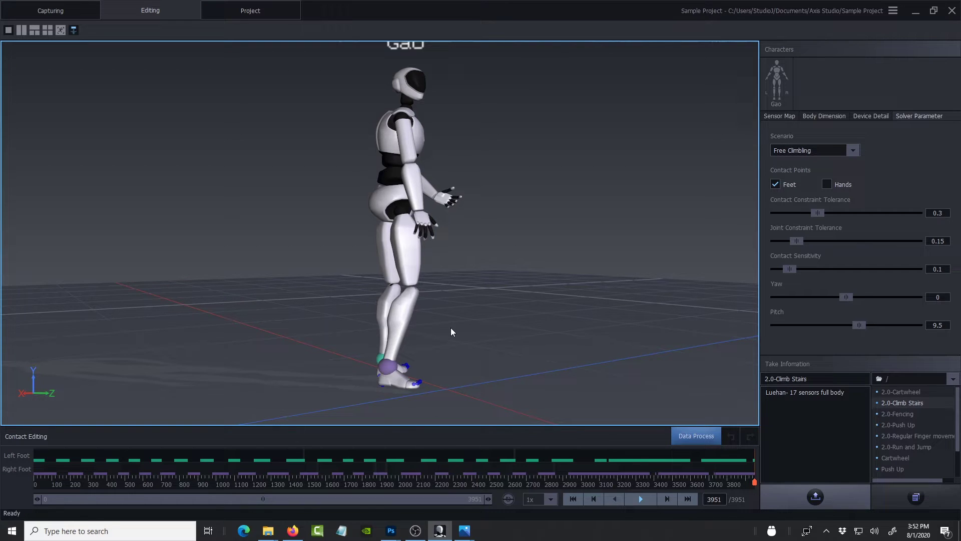
# Inspect the final pose at frame 3951 of the 2.0-Climb Stairs take from all sides, focusing on foot contact with the ground.
pyautogui.moveTo(551, 340); pyautogui.dragTo(561, 278, button='middle')
pyautogui.moveTo(458, 321); pyautogui.dragTo(434, 319, button='right')
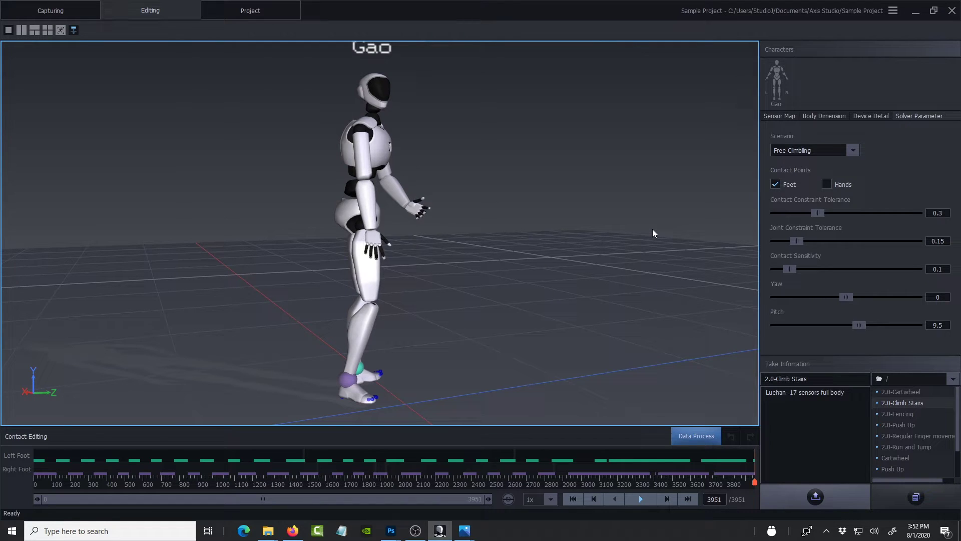
pyautogui.moveTo(550, 315)
pyautogui.mouseDown(button='middle')
pyautogui.moveTo(534, 312)
pyautogui.moveTo(555, 320)
pyautogui.moveTo(542, 318)
pyautogui.mouseUp(button='middle')
pyautogui.moveTo(544, 322); pyautogui.dragTo(167, 338, button='right')
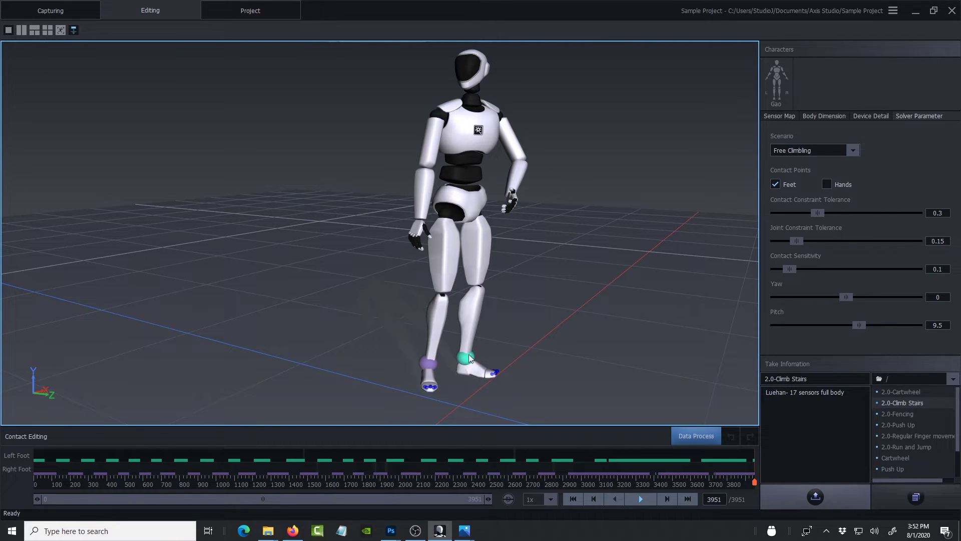
pyautogui.moveTo(451, 383); pyautogui.dragTo(467, 372, button='middle')
pyautogui.moveTo(470, 362); pyautogui.dragTo(633, 349, button='right')
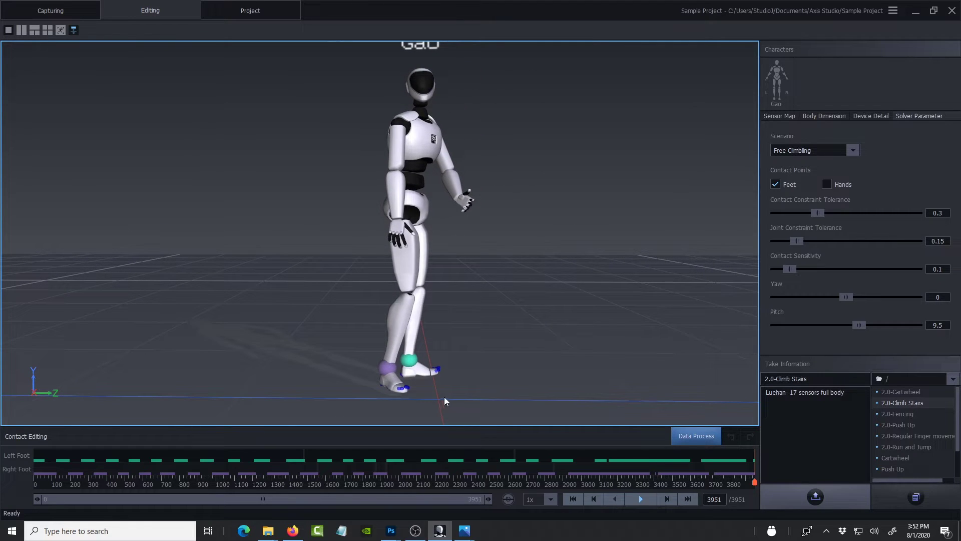
pyautogui.moveTo(438, 377); pyautogui.dragTo(430, 311, button='middle')
pyautogui.moveTo(500, 284); pyautogui.dragTo(655, 209, button='right')
pyautogui.scroll(-3, 593, 202)
pyautogui.moveTo(578, 194); pyautogui.dragTo(462, 259, button='middle')
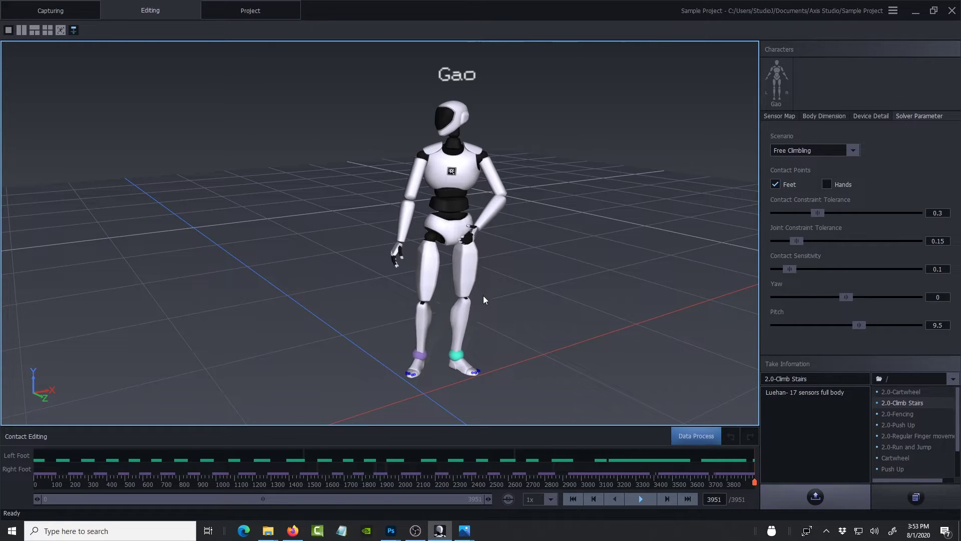
pyautogui.scroll(4, 507, 302)
pyautogui.scroll(-5, 507, 302)
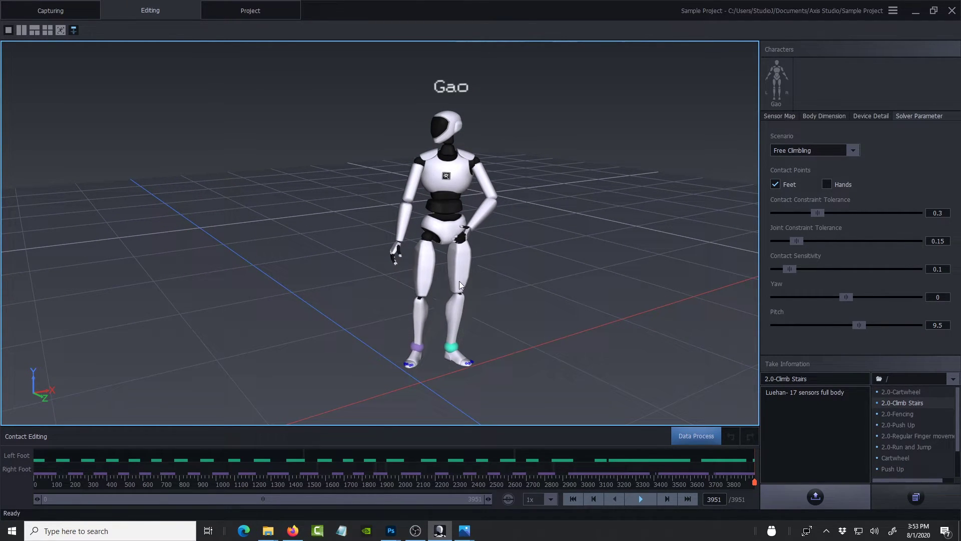
pyautogui.scroll(3, 469, 303)
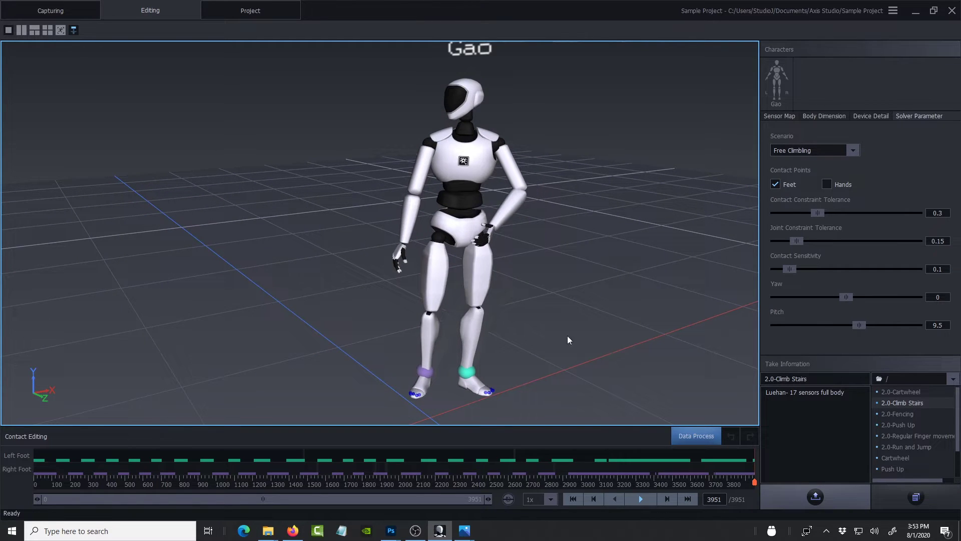
# Open the 2.0-Fencing take and play it to its end with the second character selected.
pyautogui.click(911, 415)
pyautogui.doubleClick(898, 414)
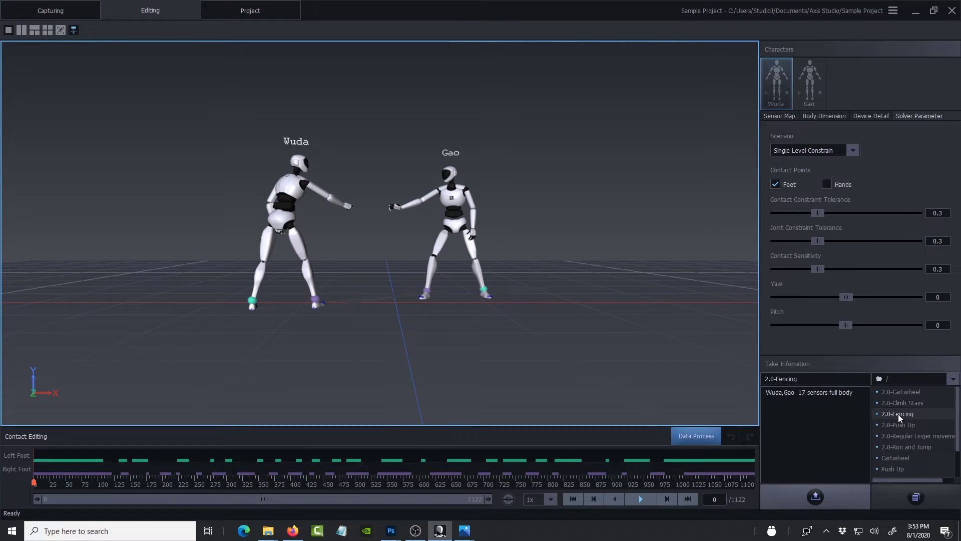
pyautogui.click(814, 80)
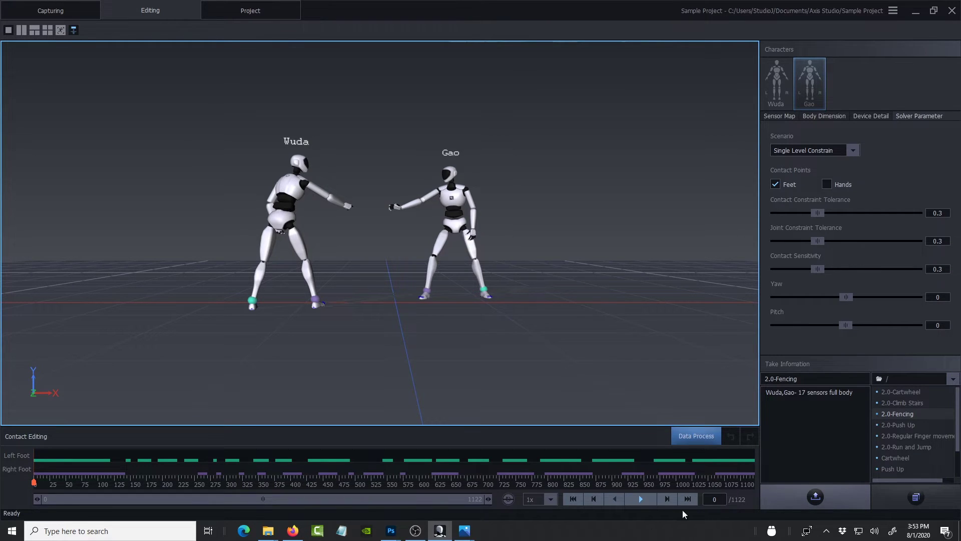
pyautogui.click(643, 498)
pyautogui.scroll(2, 425, 244)
pyautogui.scroll(2, 448, 243)
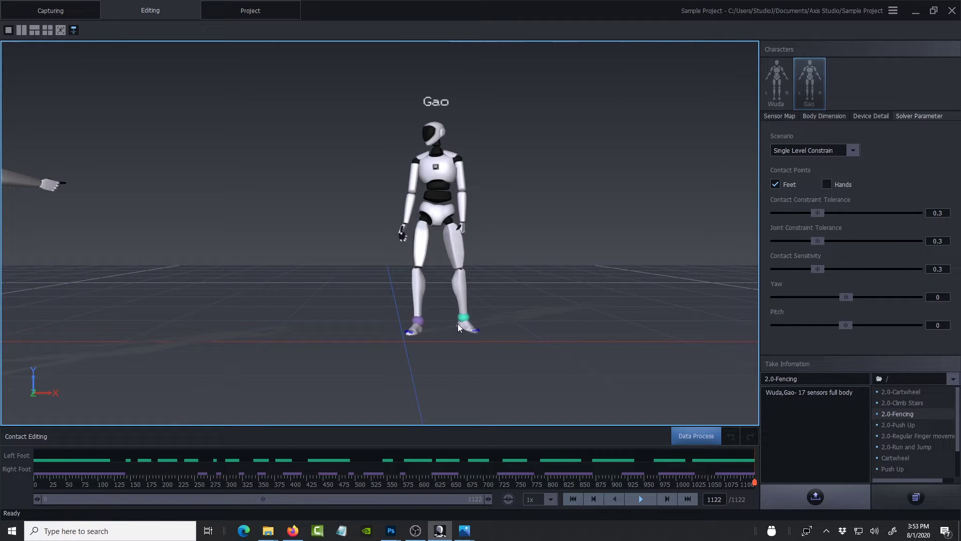
# Examine both fencers' foot contacts from several angles, and replay the 2.0-Fencing take, pausing at frame 1070.
pyautogui.scroll(-5, 322, 285)
pyautogui.moveTo(389, 293); pyautogui.dragTo(474, 332, button='middle')
pyautogui.moveTo(380, 347); pyautogui.dragTo(770, 294)
pyautogui.scroll(2, 498, 227)
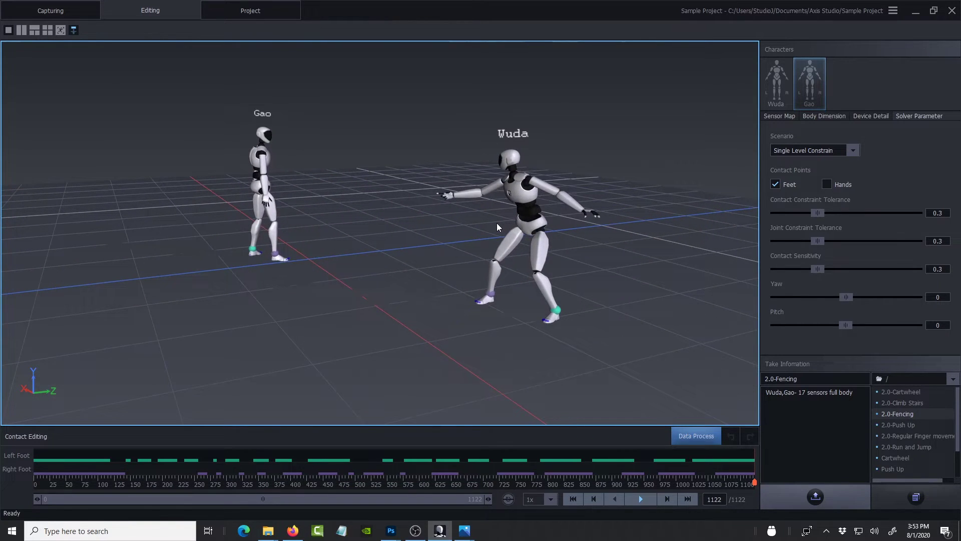
pyautogui.moveTo(436, 296)
pyautogui.mouseDown()
pyautogui.moveTo(460, 334)
pyautogui.moveTo(557, 287)
pyautogui.moveTo(359, 312)
pyautogui.moveTo(594, 306)
pyautogui.moveTo(422, 324)
pyautogui.moveTo(591, 323)
pyautogui.moveTo(433, 324)
pyautogui.moveTo(677, 358)
pyautogui.moveTo(444, 266)
pyautogui.moveTo(485, 252)
pyautogui.moveTo(349, 249)
pyautogui.moveTo(380, 266)
pyautogui.moveTo(337, 264)
pyautogui.moveTo(491, 277)
pyautogui.moveTo(523, 294)
pyautogui.moveTo(466, 284)
pyautogui.moveTo(519, 302)
pyautogui.moveTo(478, 275)
pyautogui.moveTo(498, 295)
pyautogui.moveTo(440, 282)
pyautogui.mouseUp()
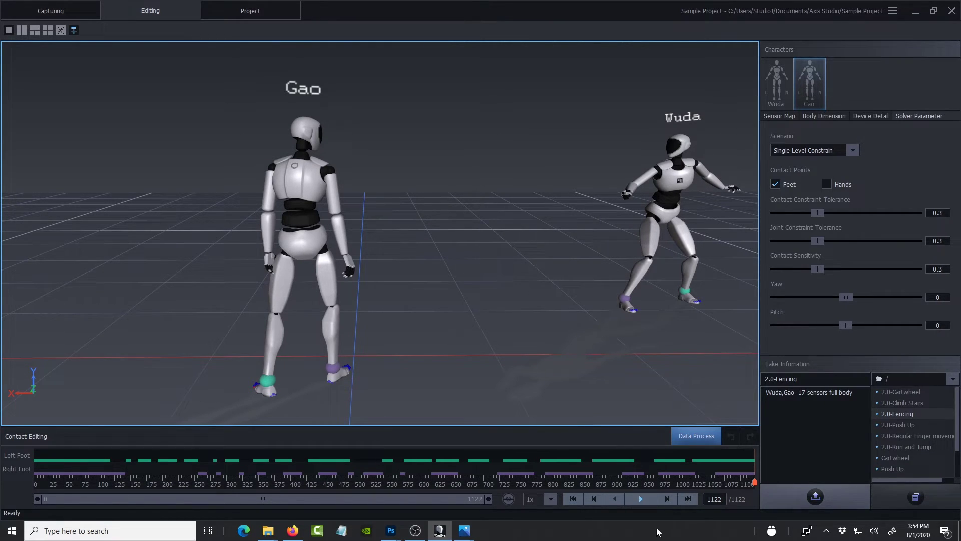
pyautogui.click(641, 499)
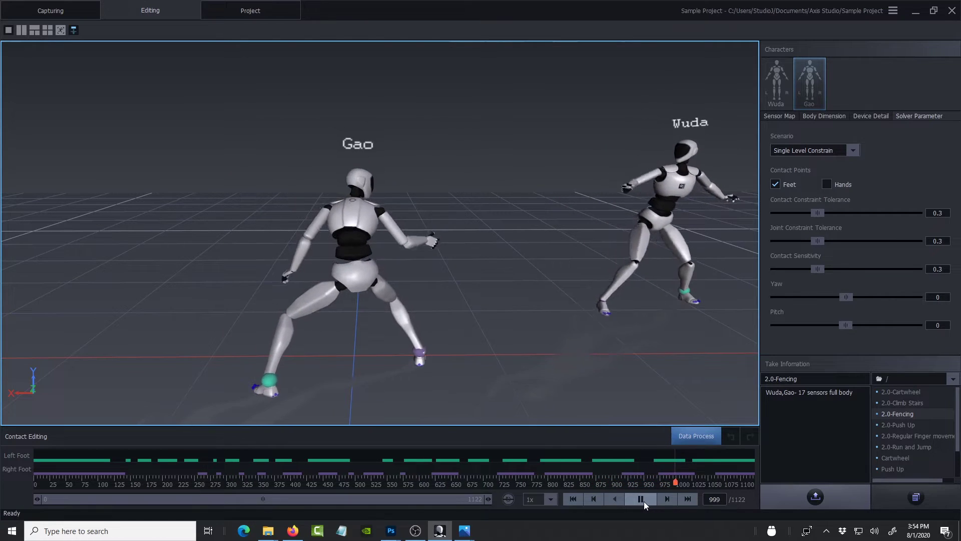
pyautogui.click(644, 500)
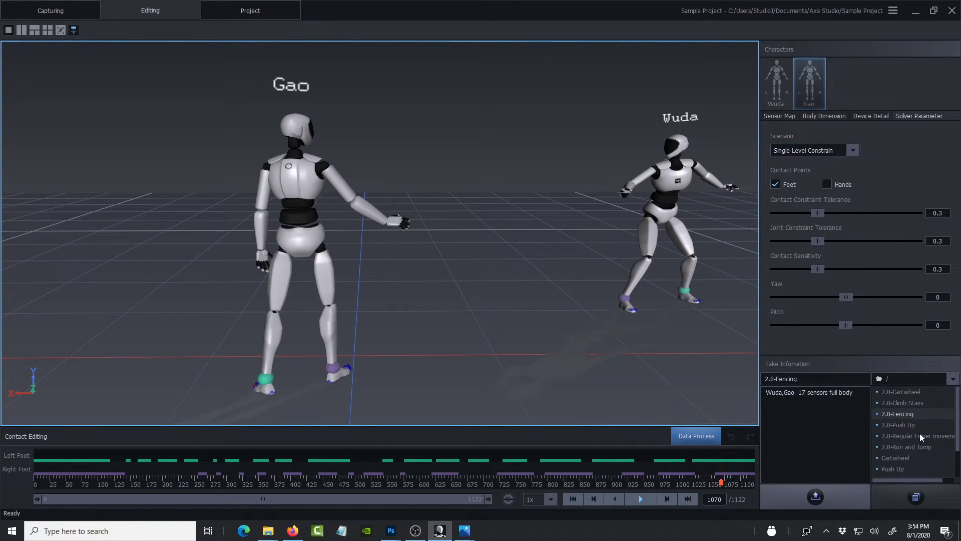
# Open the Regular Finger movement take and check the reference screenshot in Photos, returning to Axis Studio.
pyautogui.moveTo(958, 426); pyautogui.dragTo(958, 456)
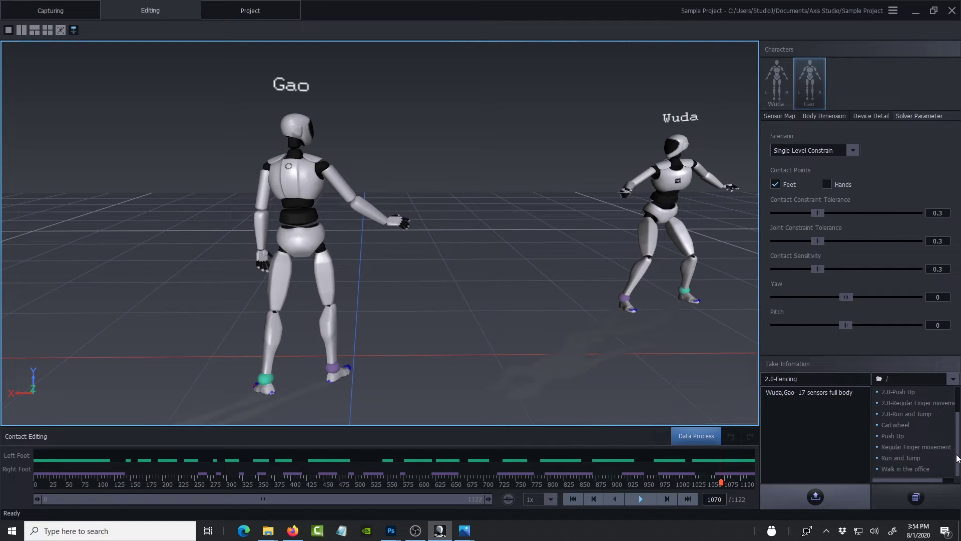
pyautogui.doubleClick(919, 450)
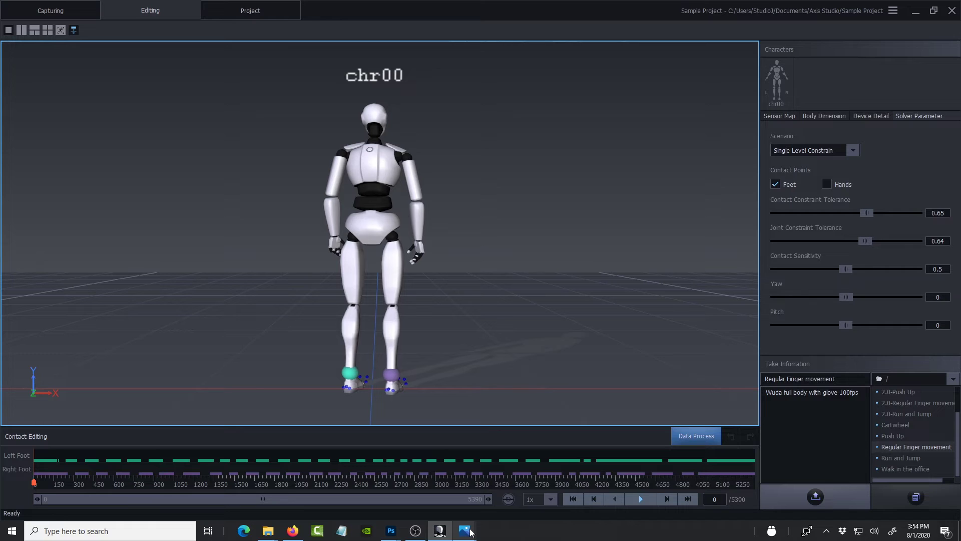
pyautogui.moveTo(463, 531)
pyautogui.click(418, 485)
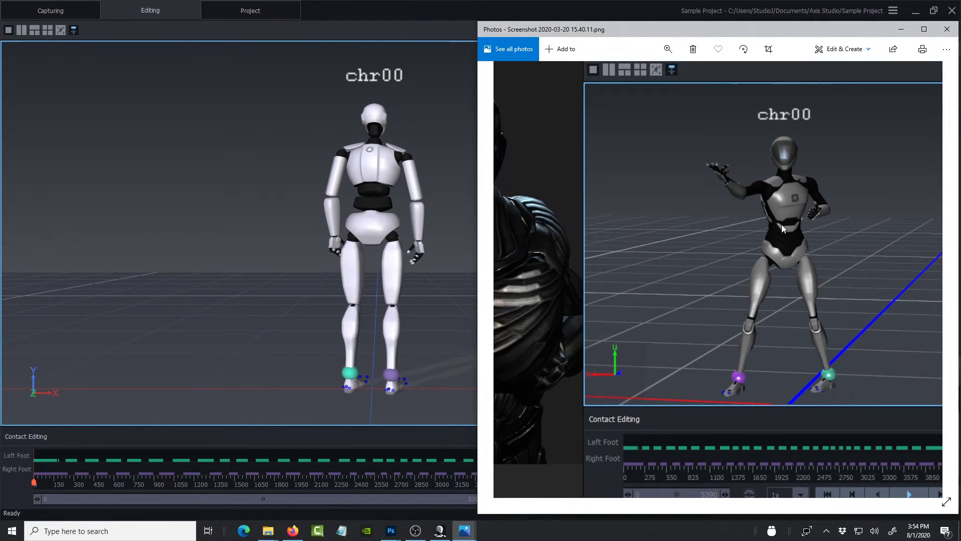
pyautogui.click(429, 291)
# Play the Regular Finger movement take from the character's front and examine the hands and fingers up close.
pyautogui.moveTo(501, 236); pyautogui.dragTo(537, 254, button='middle')
pyautogui.moveTo(538, 254); pyautogui.dragTo(150, 271)
pyautogui.moveTo(489, 181); pyautogui.dragTo(431, 215)
pyautogui.click(640, 499)
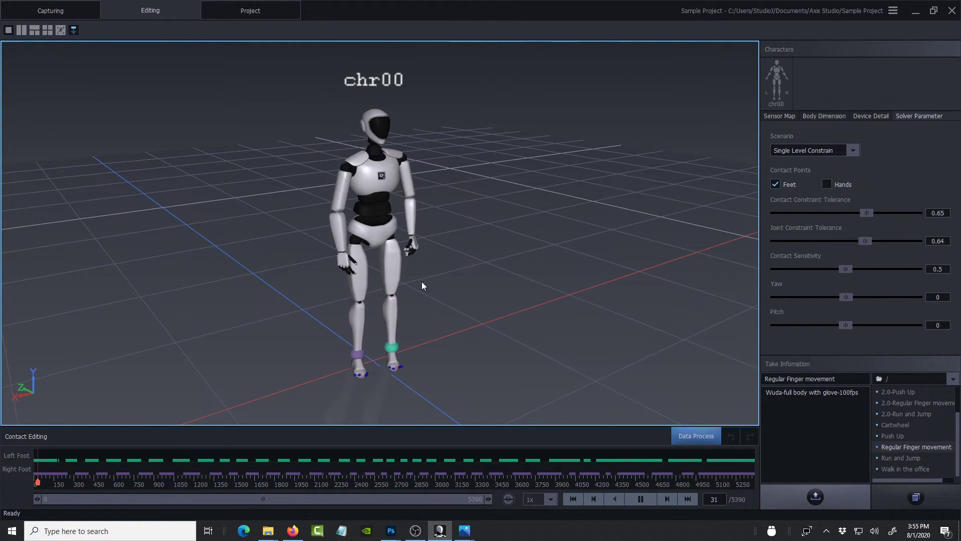
pyautogui.scroll(5, 401, 255)
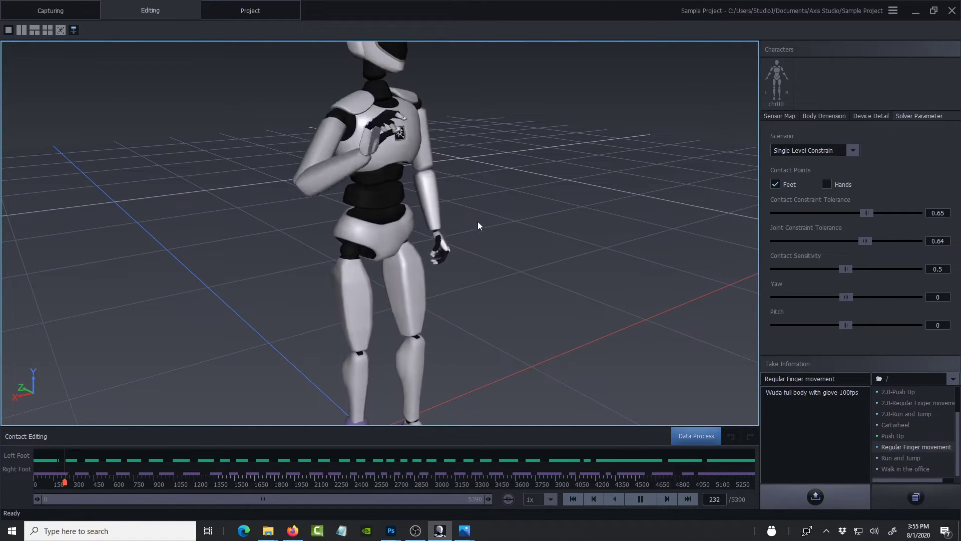
pyautogui.scroll(2, 516, 191)
pyautogui.scroll(1, 535, 243)
pyautogui.moveTo(536, 242); pyautogui.dragTo(480, 323, button='middle')
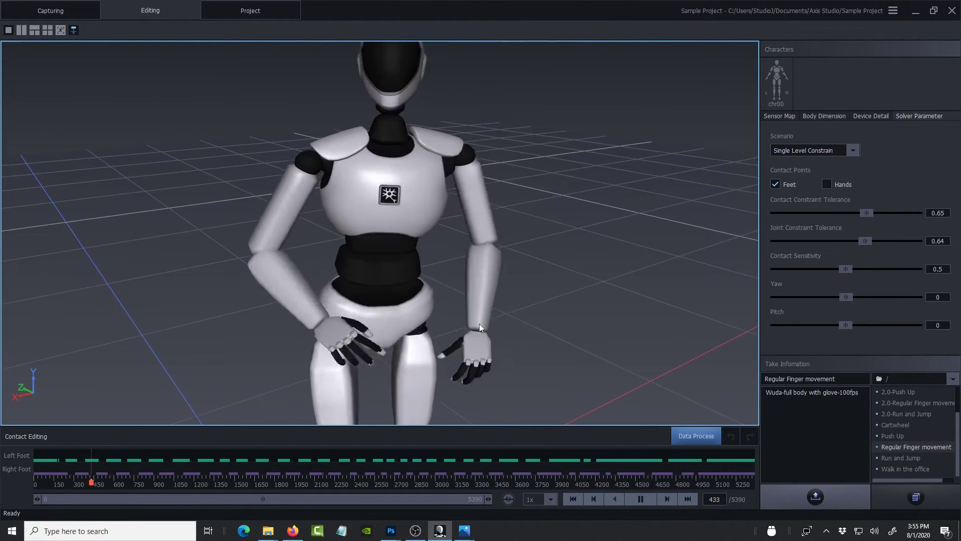
# Inspect the feet and their contact points up close as the Regular Finger movement take continues playing.
pyautogui.moveTo(269, 321); pyautogui.dragTo(512, 284)
pyautogui.scroll(5, 474, 353)
pyautogui.moveTo(626, 346); pyautogui.dragTo(538, 200, button='middle')
pyautogui.scroll(4, 487, 318)
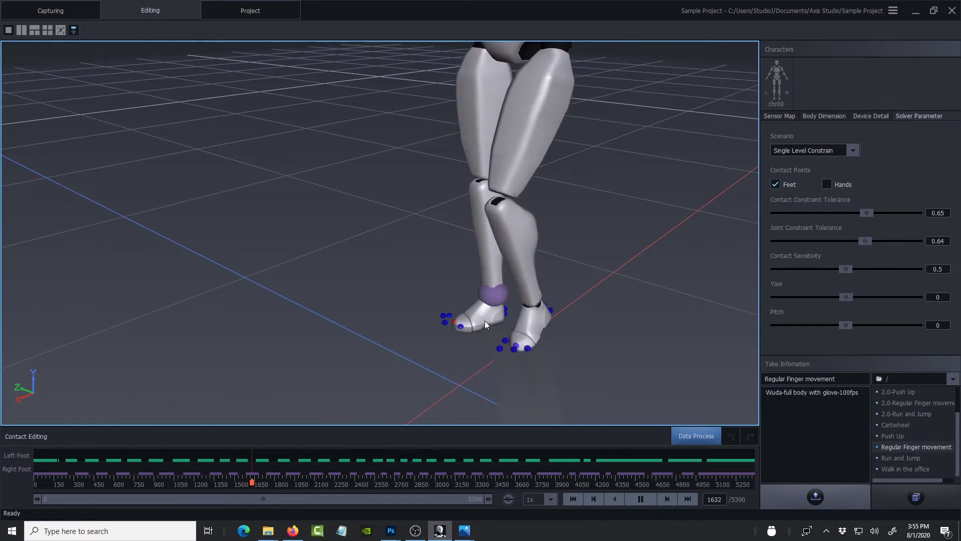
pyautogui.moveTo(476, 370); pyautogui.dragTo(657, 212, button='middle')
pyautogui.moveTo(545, 300); pyautogui.dragTo(722, 220)
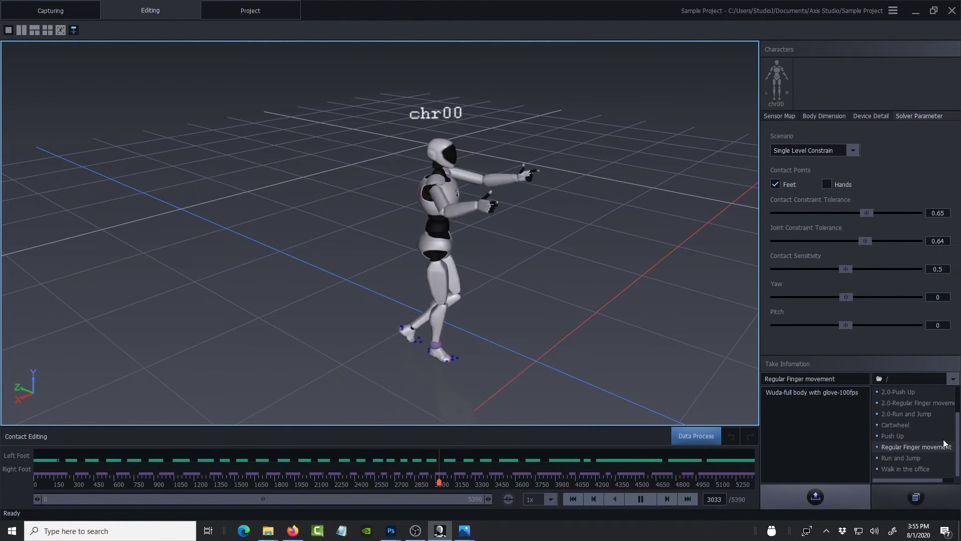
# Open the 2.0-Regular Finger movement take and play it with the view turned to the character's front.
pyautogui.doubleClick(916, 403)
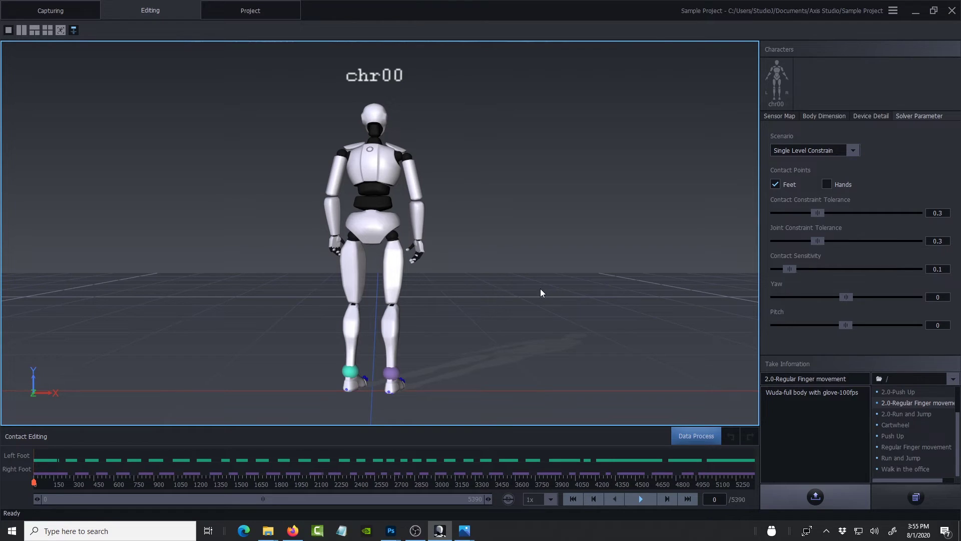
pyautogui.moveTo(446, 320); pyautogui.dragTo(483, 317, button='middle')
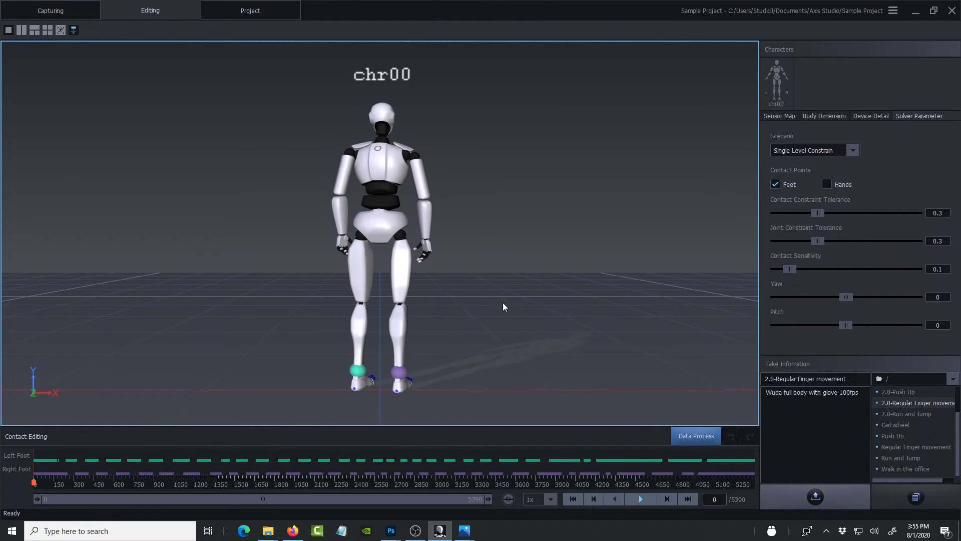
pyautogui.rightClick(359, 308)
pyautogui.click(645, 500)
pyautogui.moveTo(506, 230); pyautogui.dragTo(60, 263)
pyautogui.moveTo(438, 308); pyautogui.dragTo(297, 326)
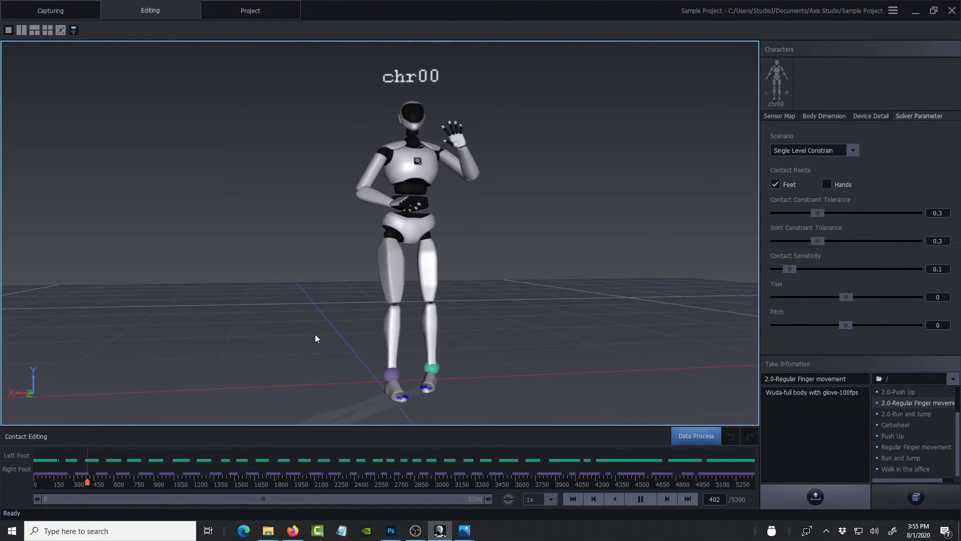
# Inspect the character's hands and fingers, followed by the feet, up close while the 2.0-Regular Finger movement take plays.
pyautogui.scroll(5, 229, 117)
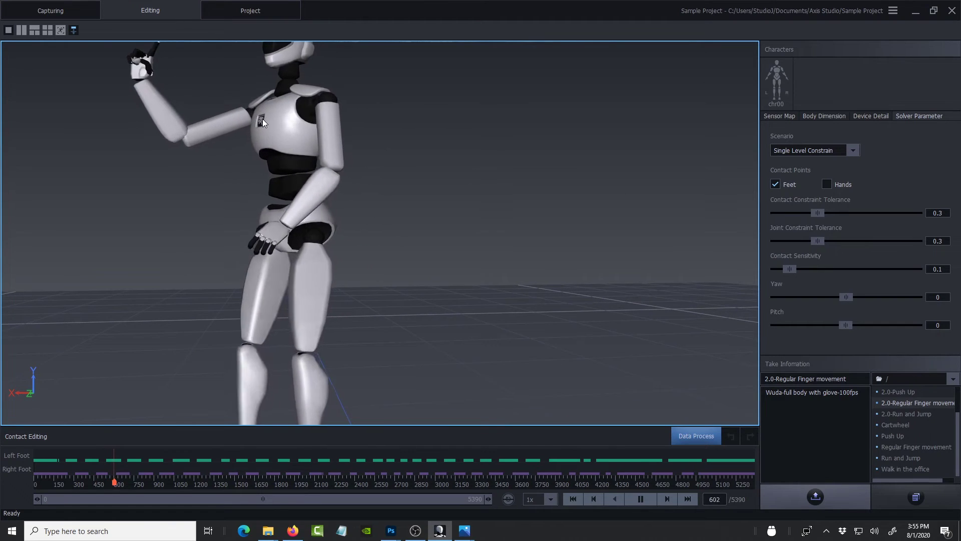
pyautogui.moveTo(262, 118); pyautogui.dragTo(508, 285, button='middle')
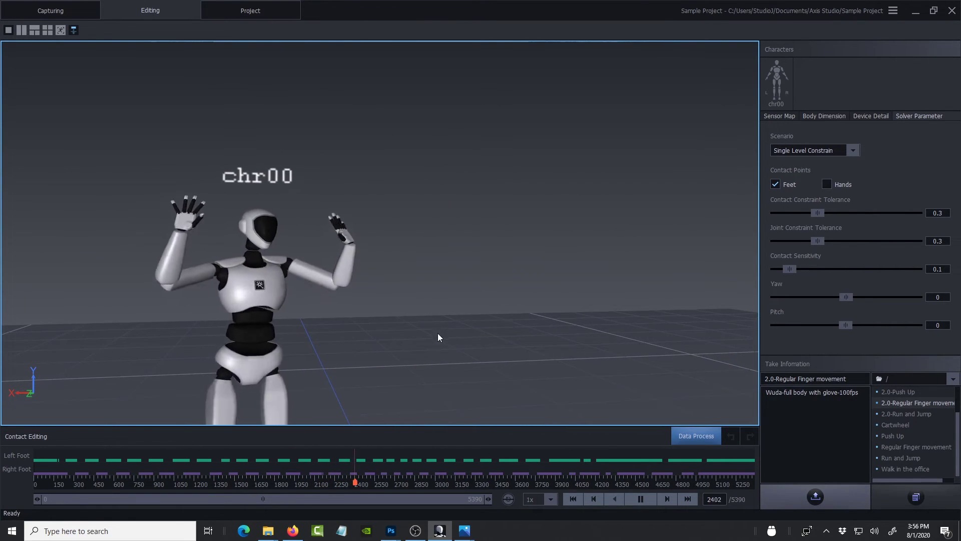
pyautogui.moveTo(620, 105); pyautogui.dragTo(619, 65, button='middle')
pyautogui.moveTo(519, 292); pyautogui.dragTo(503, 215, button='middle')
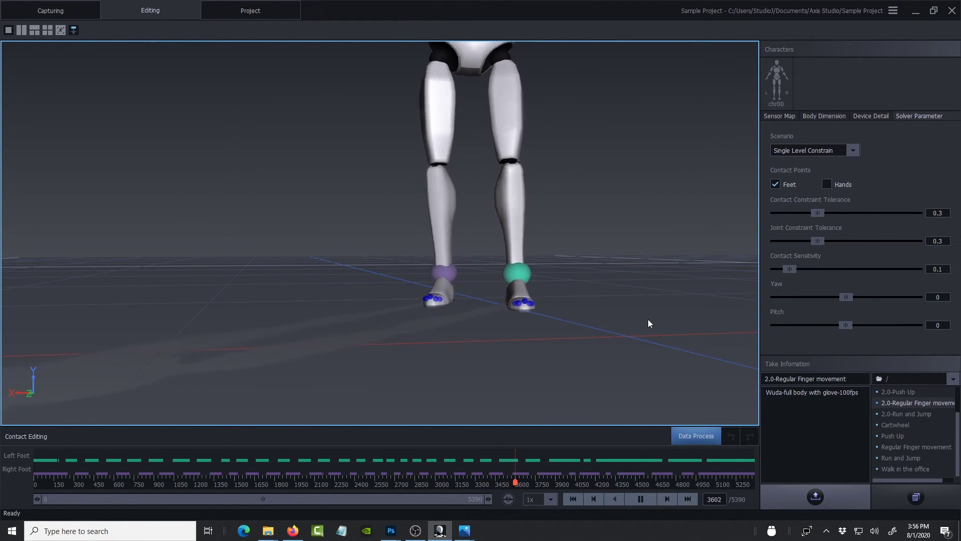
# Watch the full-body motion from a wider, raised angle until the 2.0-Regular Finger movement take ends.
pyautogui.scroll(-6, 501, 251)
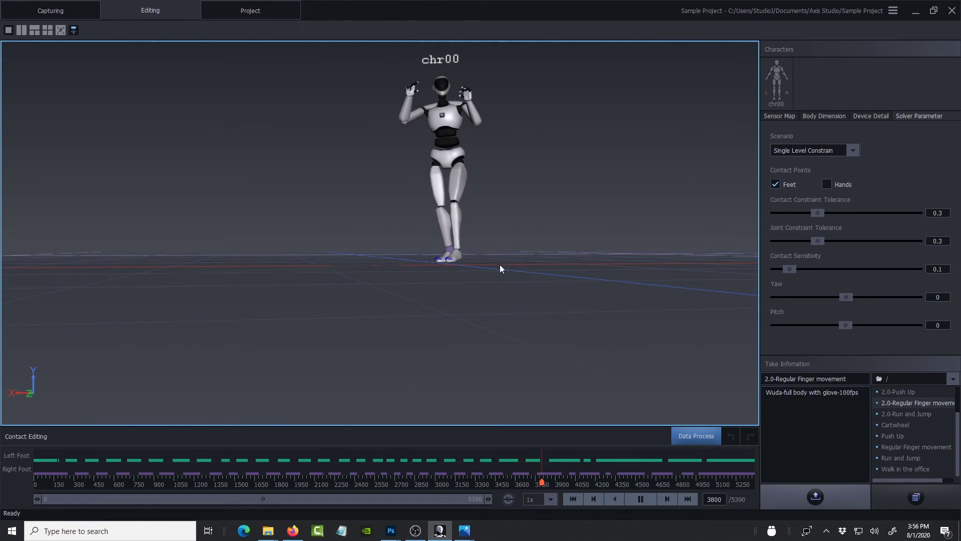
pyautogui.moveTo(481, 260); pyautogui.dragTo(416, 311, button='middle')
pyautogui.moveTo(417, 311); pyautogui.dragTo(596, 288)
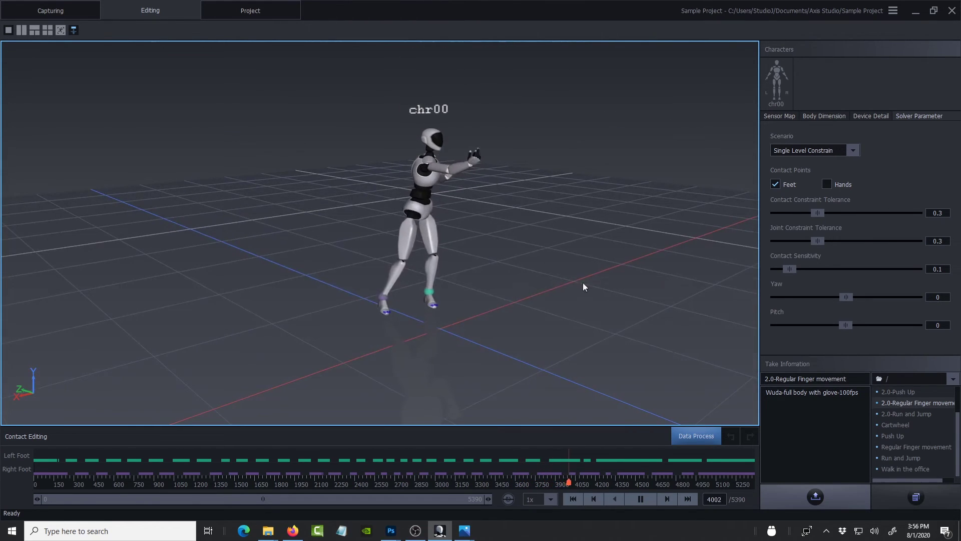
pyautogui.scroll(5, 438, 244)
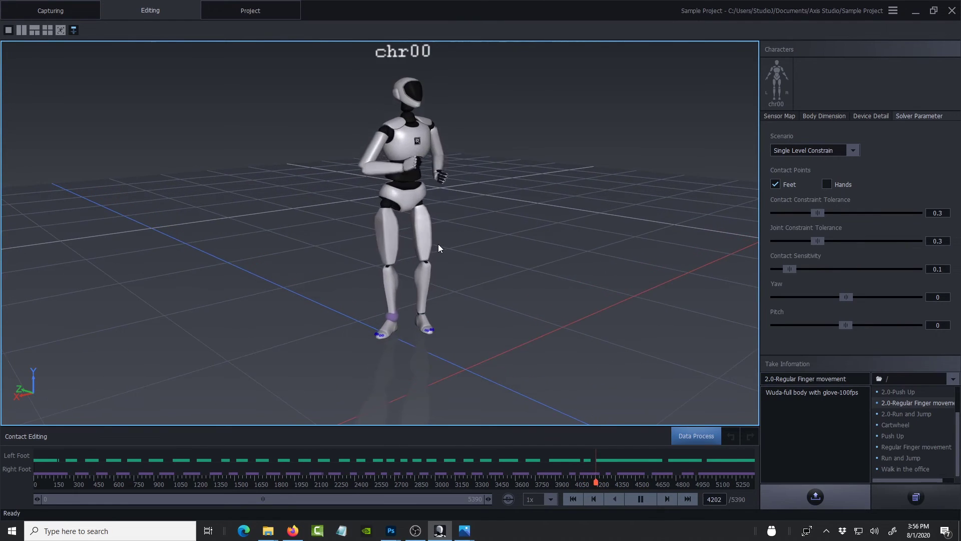
pyautogui.moveTo(467, 238); pyautogui.dragTo(488, 284, button='middle')
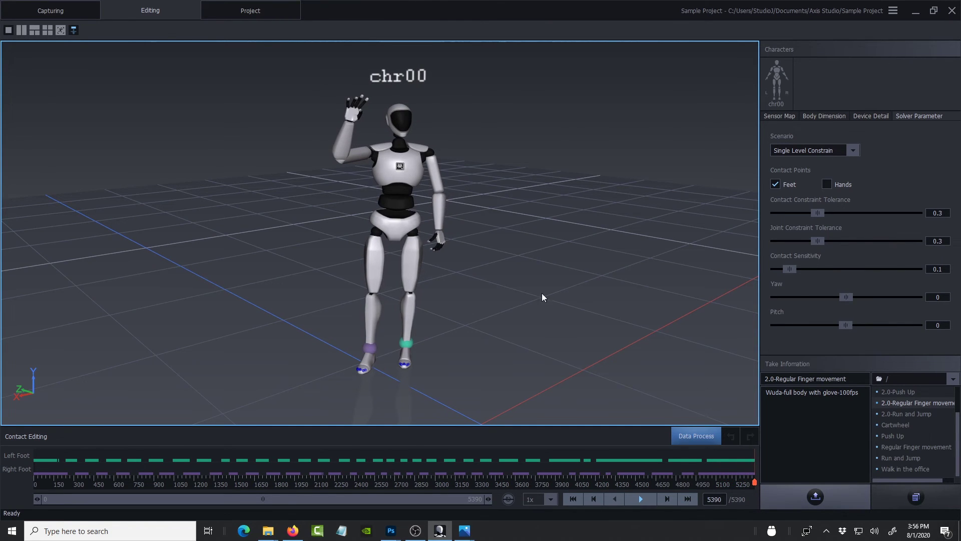
pyautogui.moveTo(542, 291)
pyautogui.mouseDown(button='middle')
pyautogui.moveTo(407, 321)
pyautogui.moveTo(606, 272)
pyautogui.moveTo(534, 288)
pyautogui.mouseUp(button='middle')
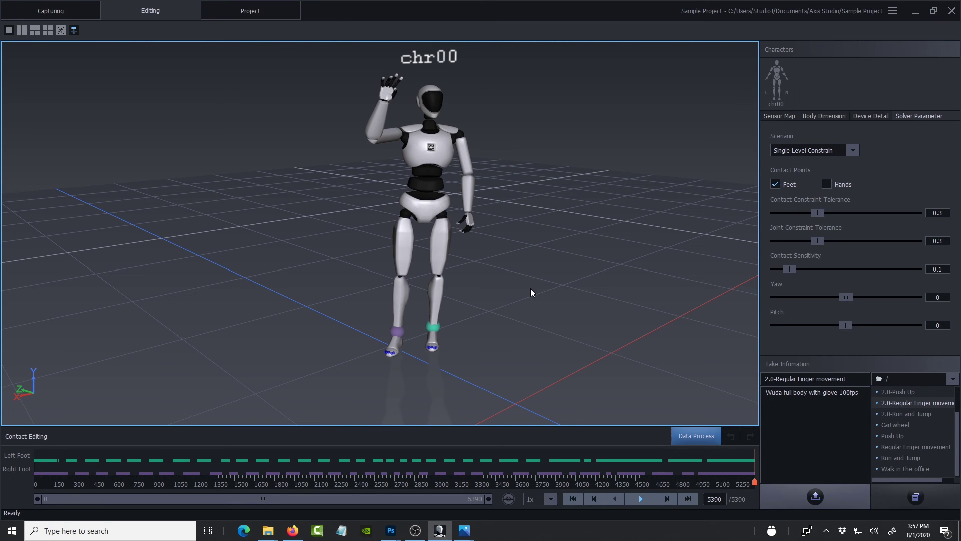
# Examine the raised hand, fingers and upper body up close from several angles at the take's last frame.
pyautogui.scroll(3, 531, 288)
pyautogui.moveTo(476, 113); pyautogui.dragTo(470, 216, button='middle')
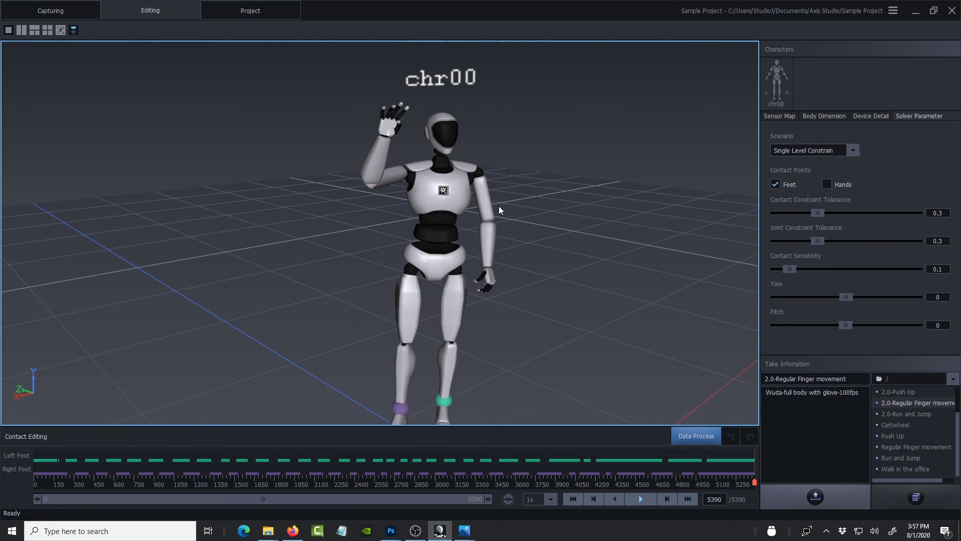
pyautogui.scroll(2, 498, 205)
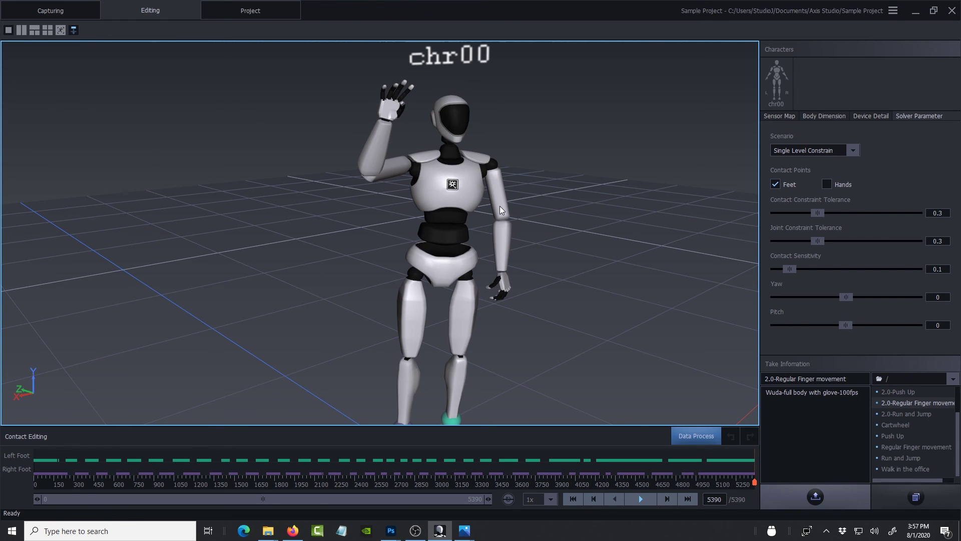
pyautogui.moveTo(565, 203); pyautogui.dragTo(432, 206, button='right')
pyautogui.moveTo(432, 210); pyautogui.dragTo(395, 221)
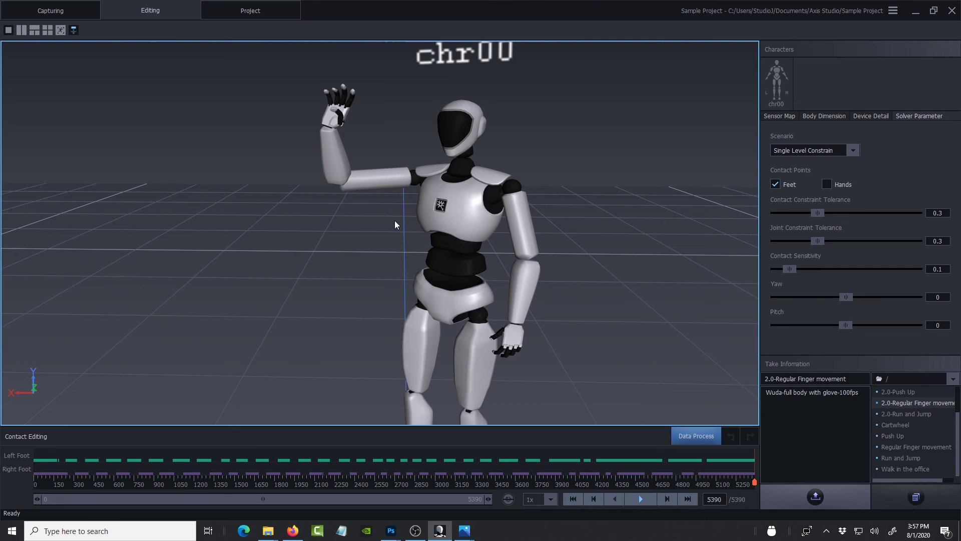
pyautogui.scroll(3, 461, 206)
pyautogui.moveTo(509, 180); pyautogui.dragTo(506, 216, button='middle')
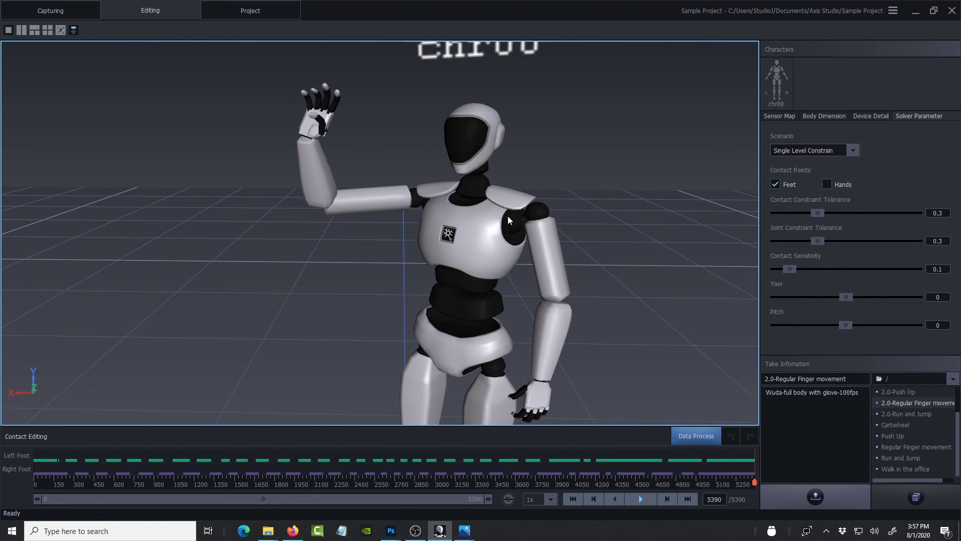
pyautogui.scroll(2, 507, 215)
pyautogui.scroll(1, 509, 215)
pyautogui.moveTo(437, 229); pyautogui.dragTo(400, 346, button='middle')
pyautogui.moveTo(381, 295); pyautogui.dragTo(533, 252)
pyautogui.scroll(2, 517, 233)
pyautogui.moveTo(362, 242); pyautogui.dragTo(434, 264)
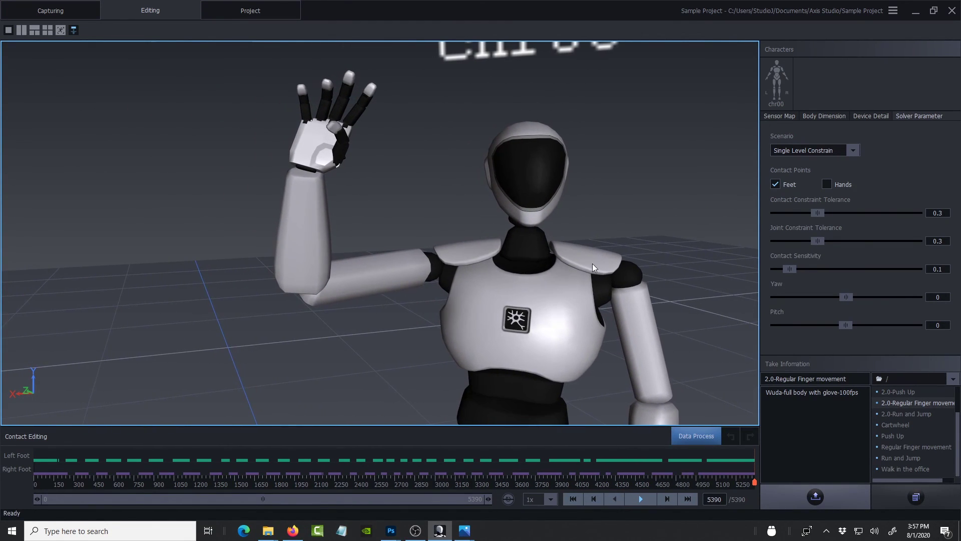